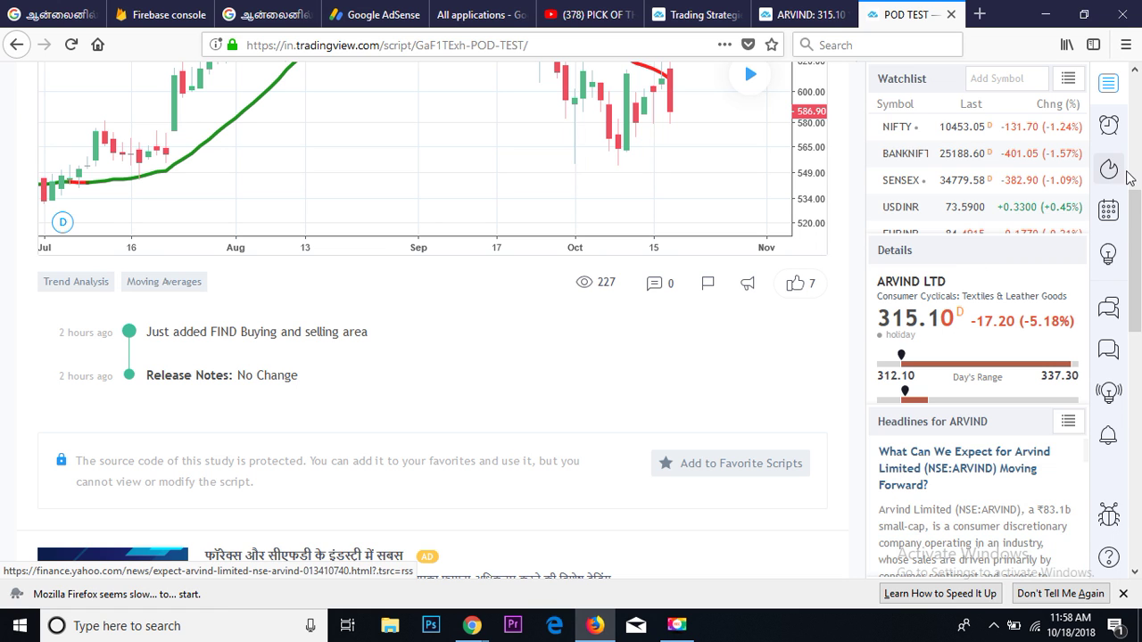
- Add the POD TEST script to the favorite scripts
drag(1140, 256, 1139, 285)
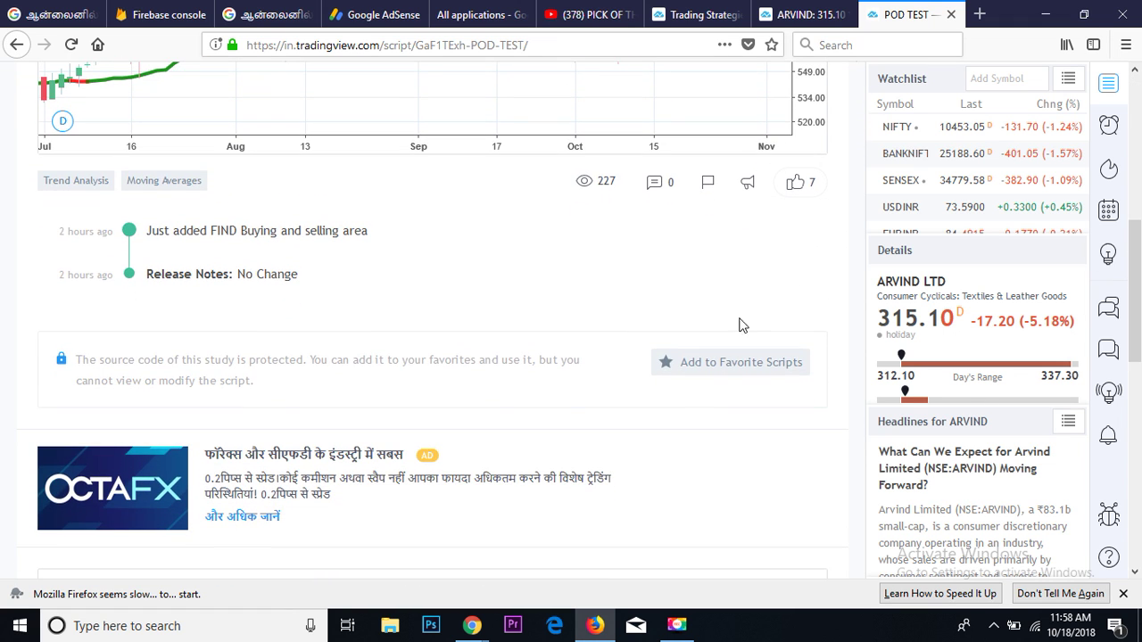
click(711, 371)
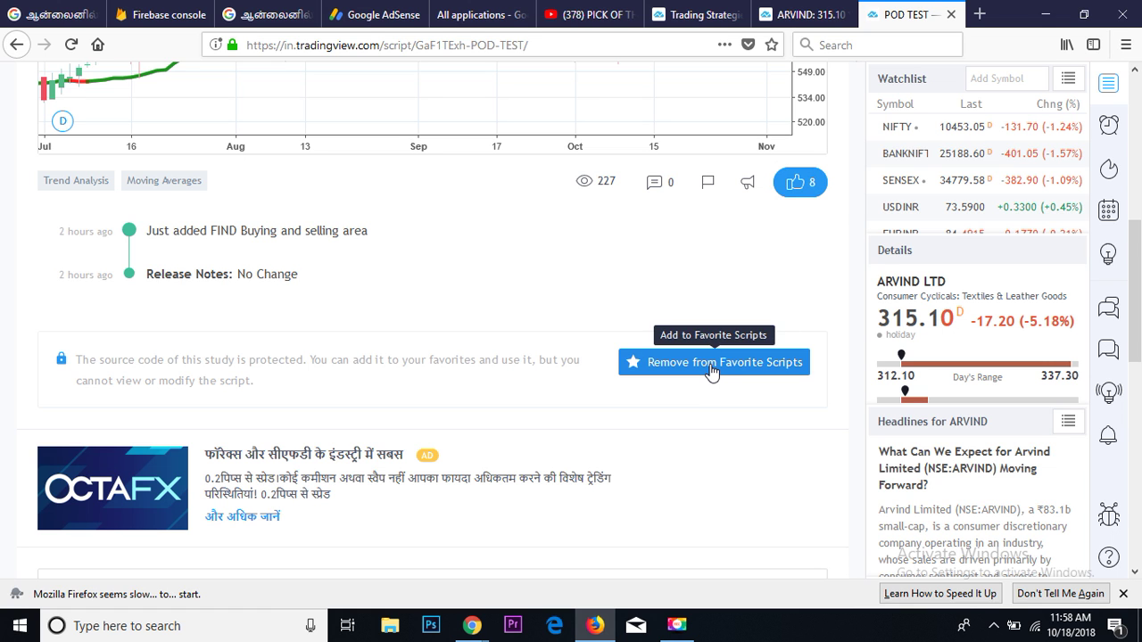
- Find the ticker ARVIND on NSE and open its full-featured chart, declining the multiple-charts upgrade offer
drag(1140, 296, 1137, 71)
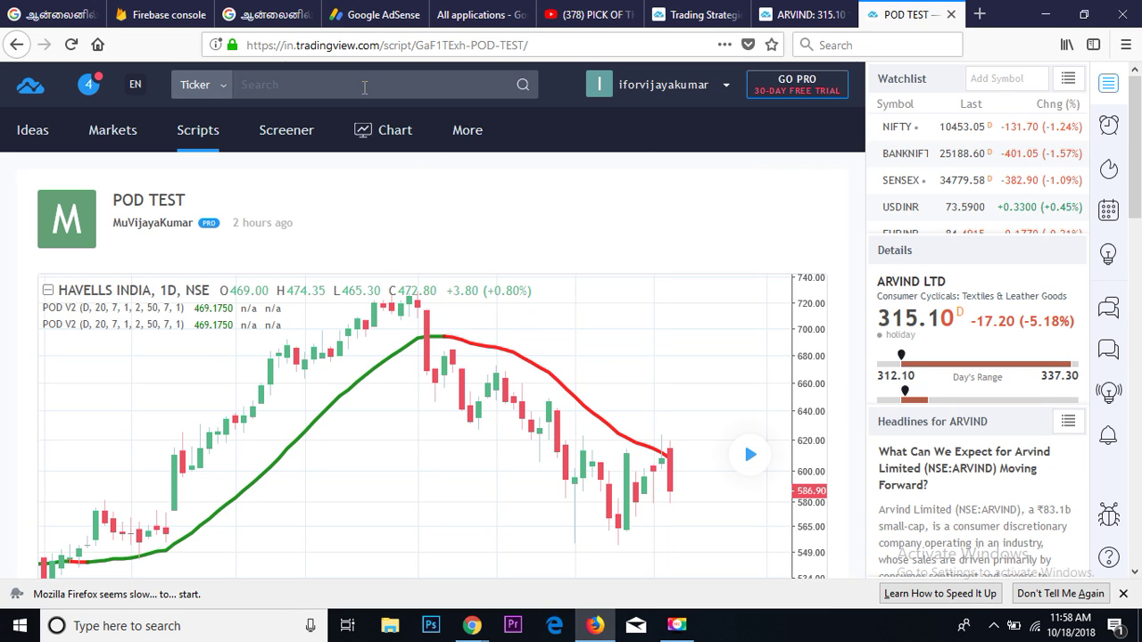
text(ARVIND)
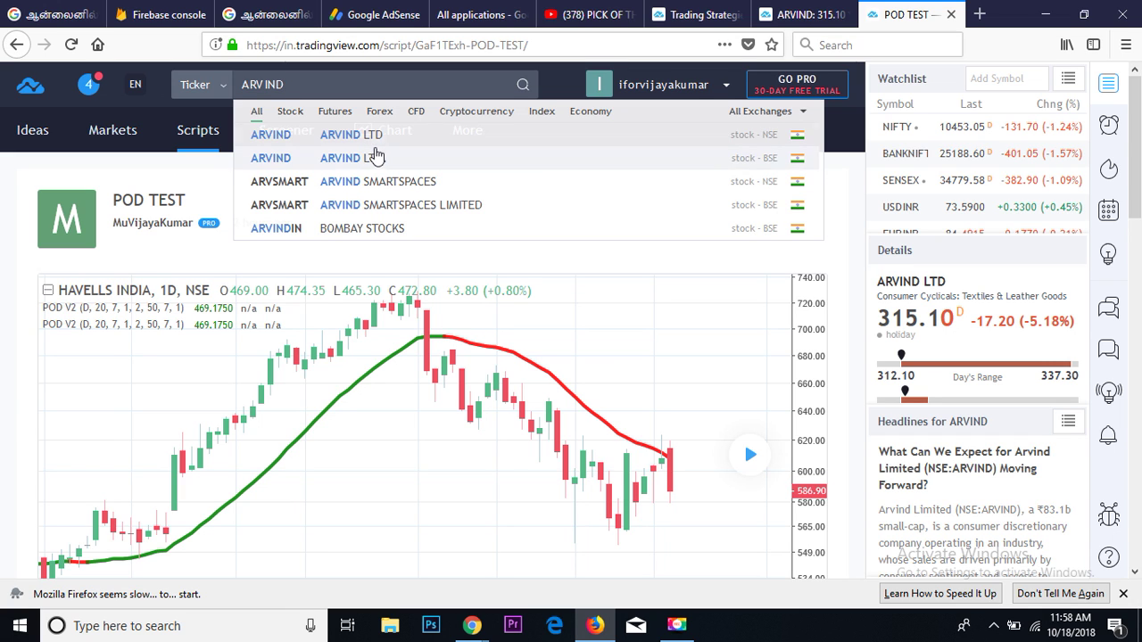
click(365, 140)
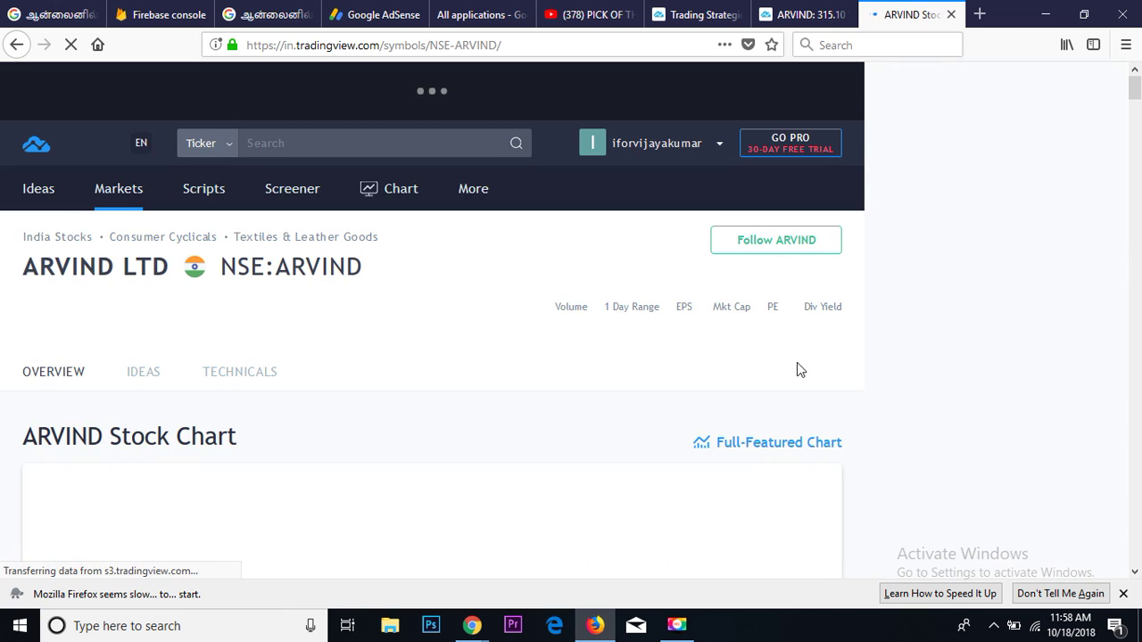
click(731, 451)
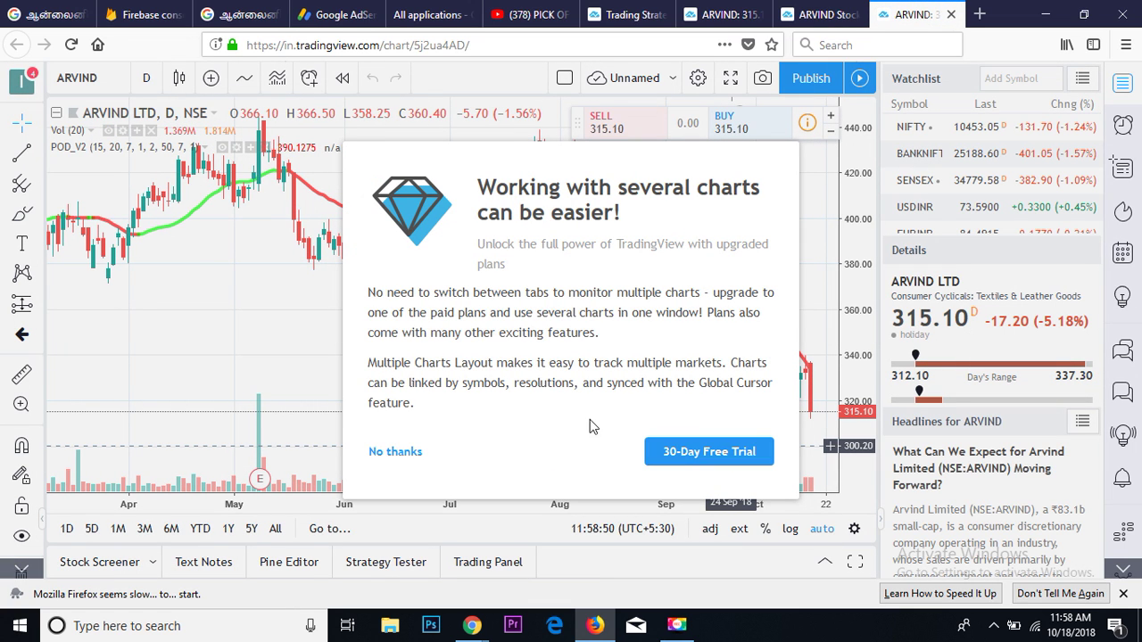
click(387, 451)
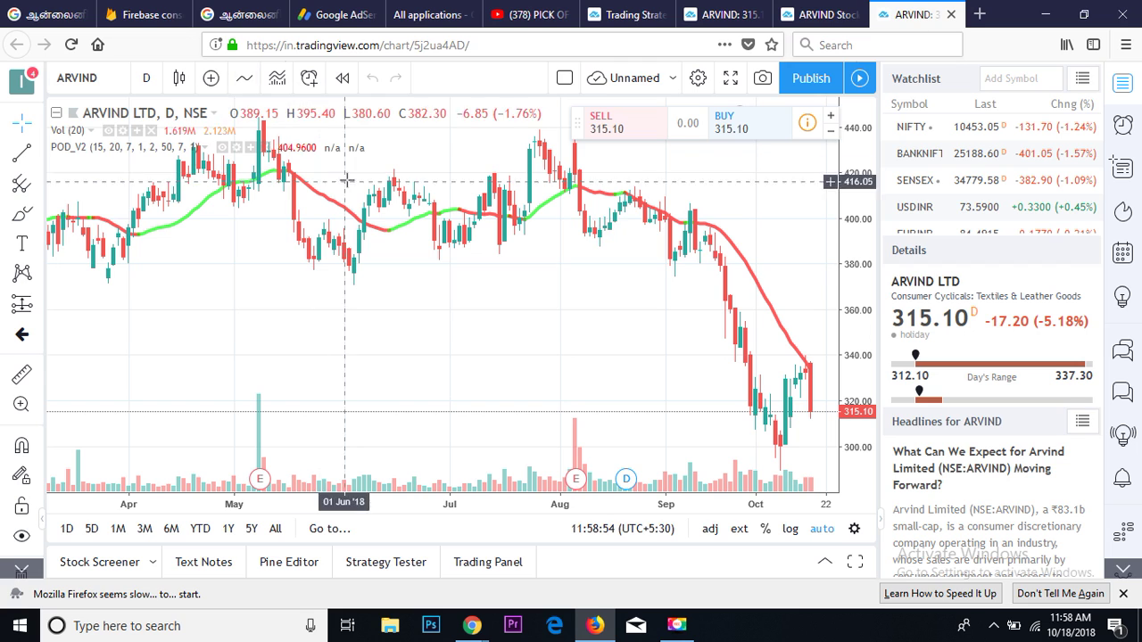
click(148, 80)
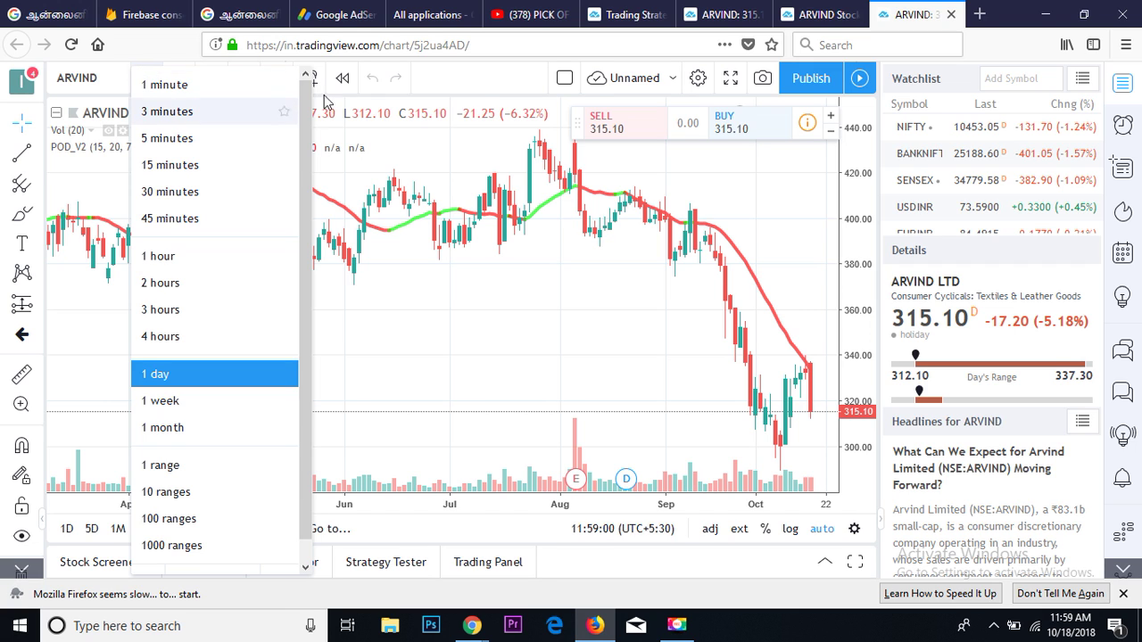
click(478, 92)
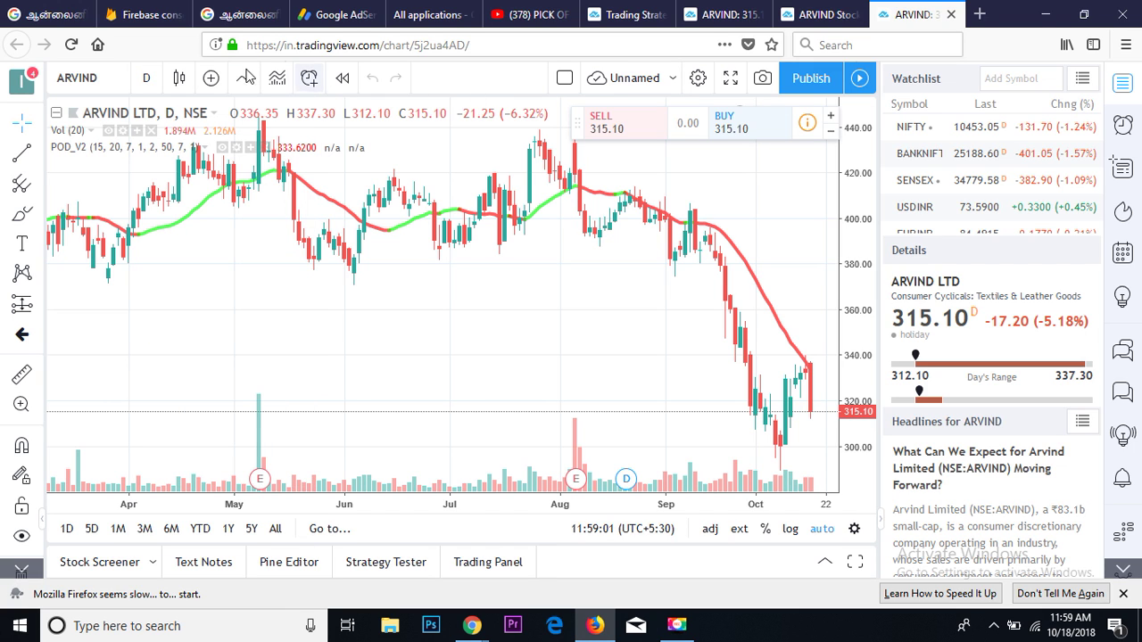
click(177, 79)
click(177, 79)
click(177, 79)
click(177, 79)
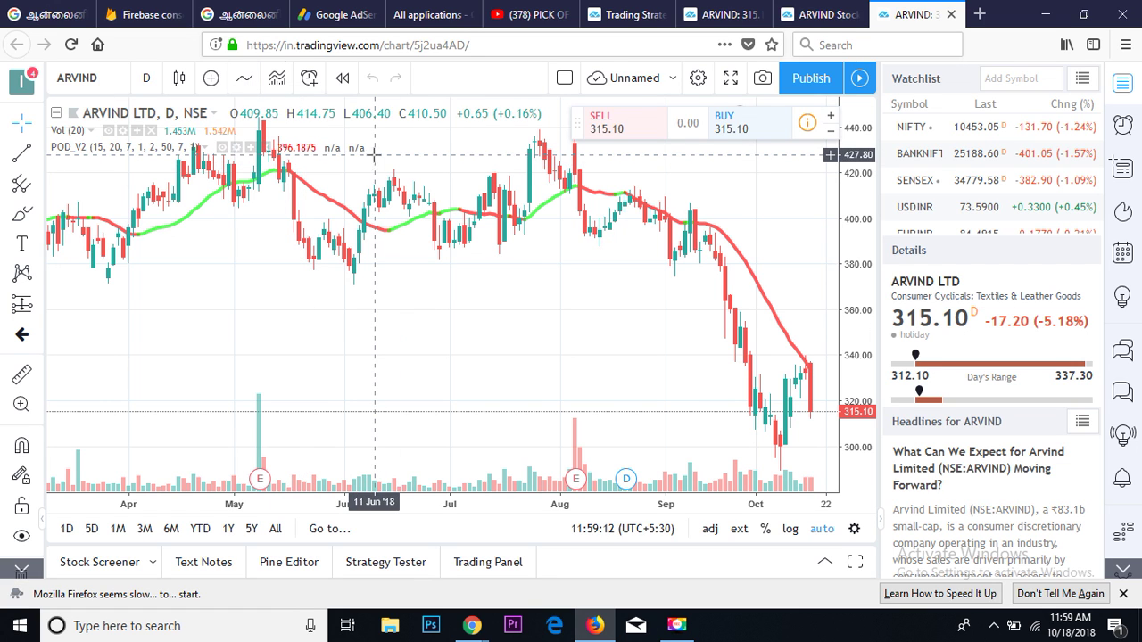
- Remove the existing POD_V2 indicator from the ARVIND chart
click(266, 152)
mouse_move(571, 268)
mouse_down()
mouse_move(431, 277)
mouse_move(565, 268)
mouse_up()
drag(344, 179, 387, 255)
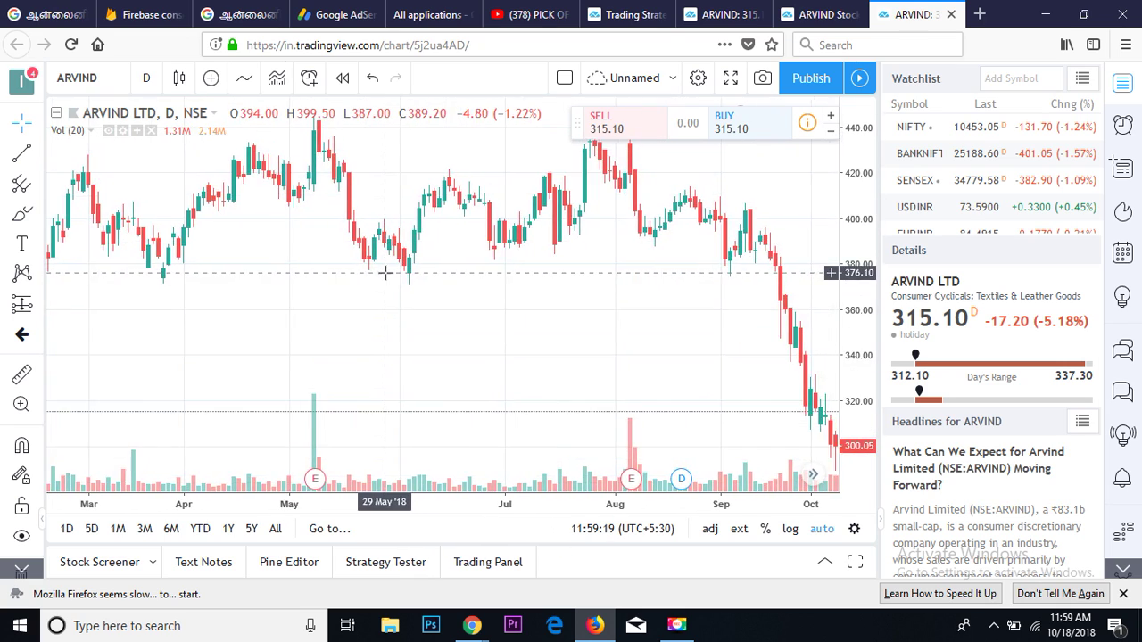
- Add the POD TEST indicator from the favorites to the ARVIND chart
click(247, 84)
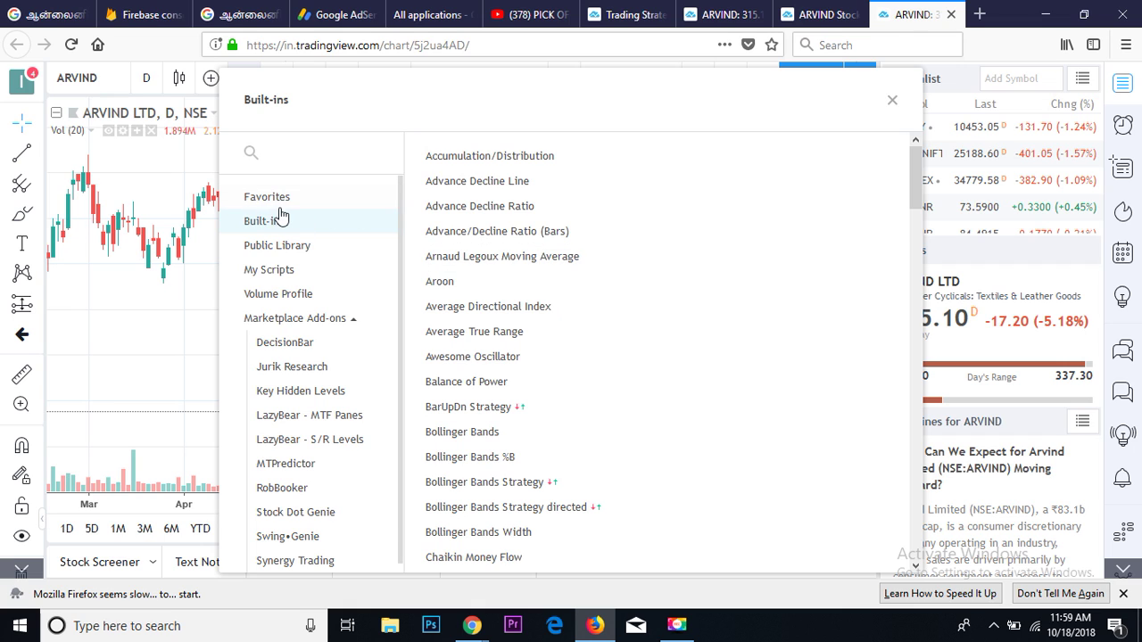
click(267, 202)
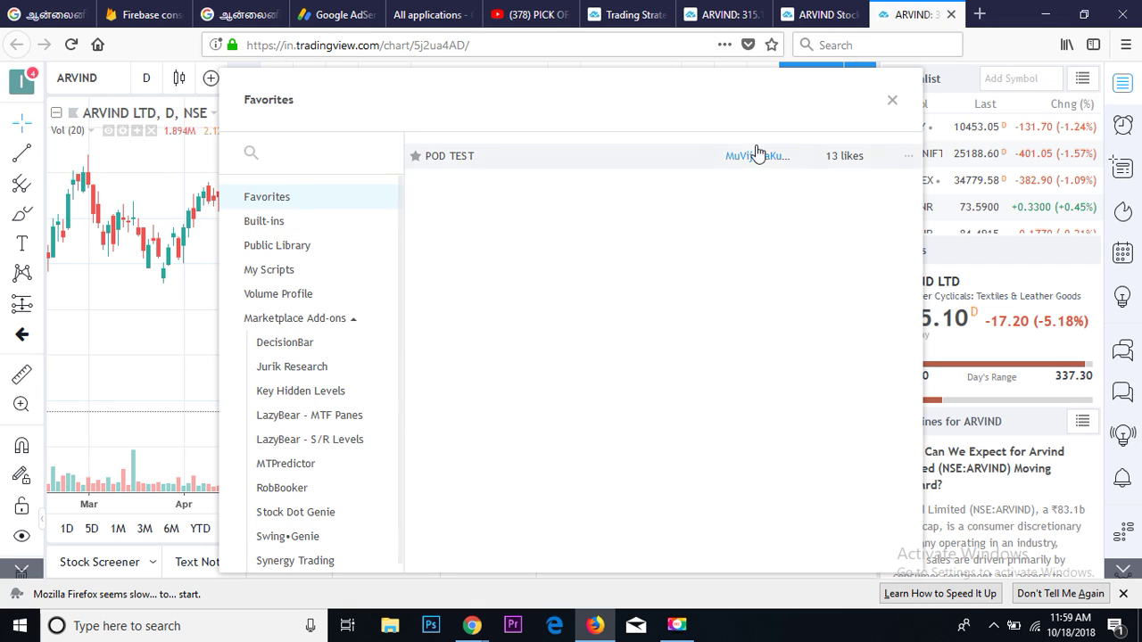
click(509, 163)
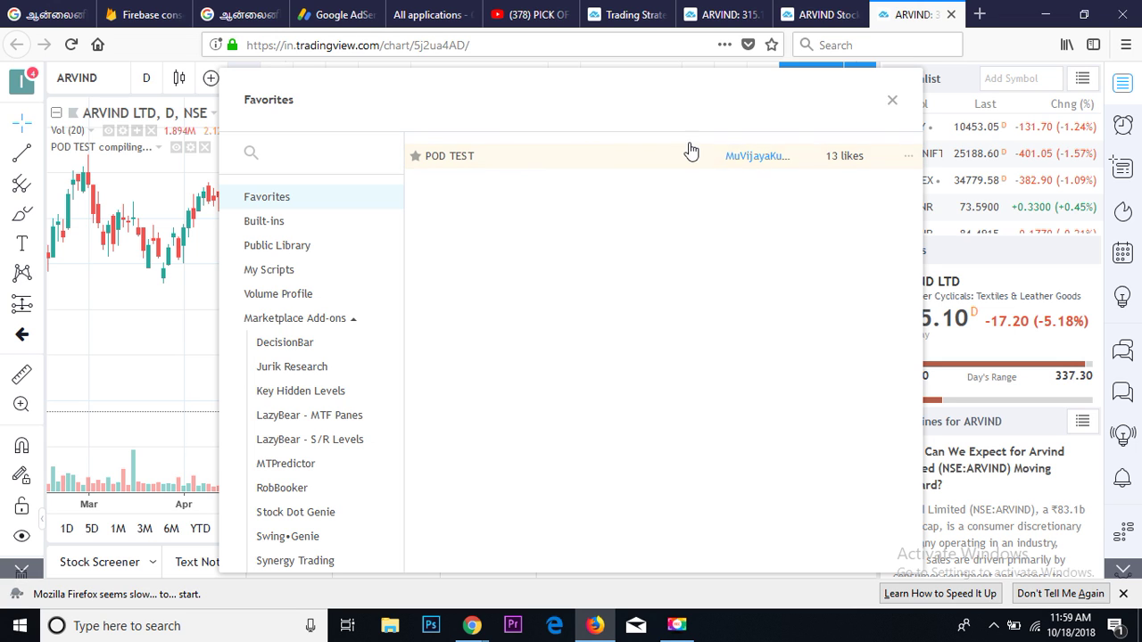
click(892, 100)
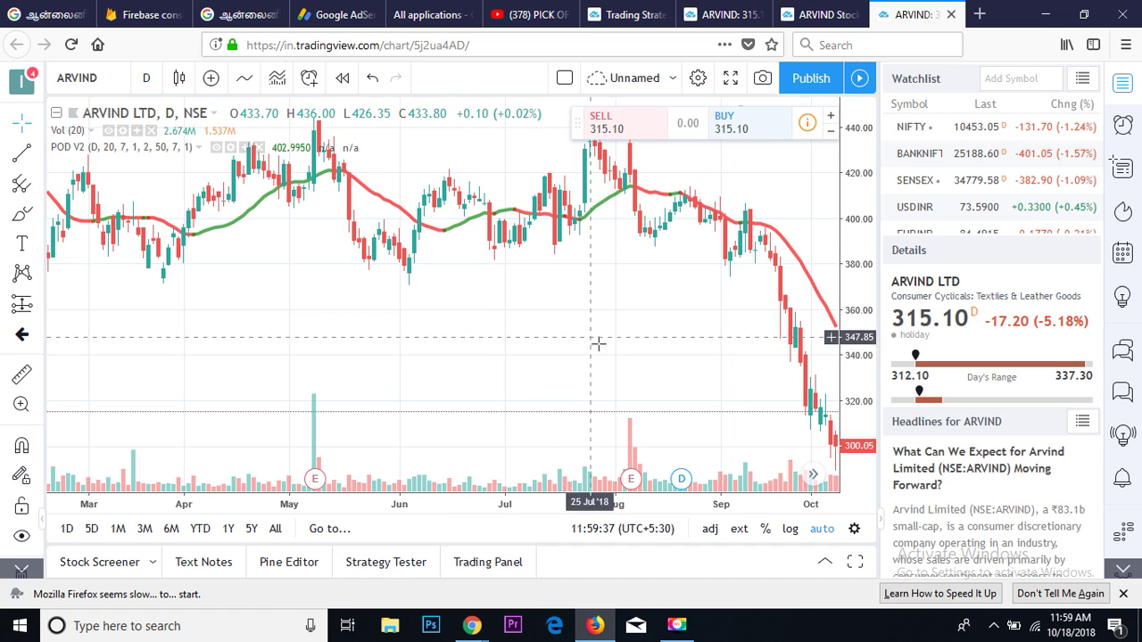
- Close the advertisement covering the chart and hide ads for now without taking the upgrade trial
scroll(459, 339, up, 3)
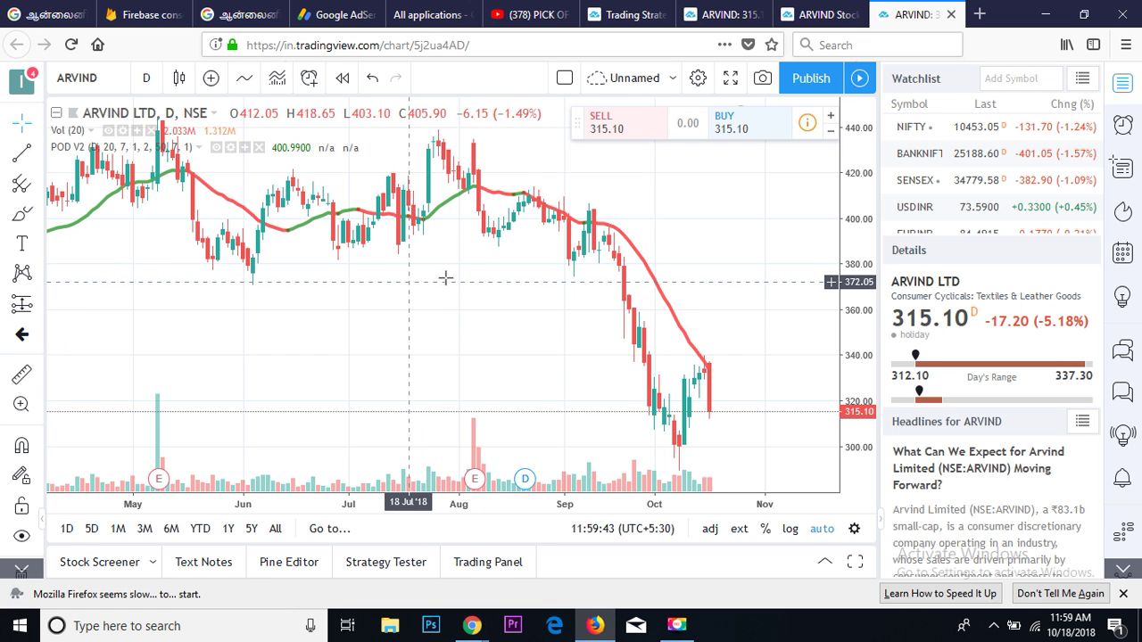
drag(434, 327, 574, 344)
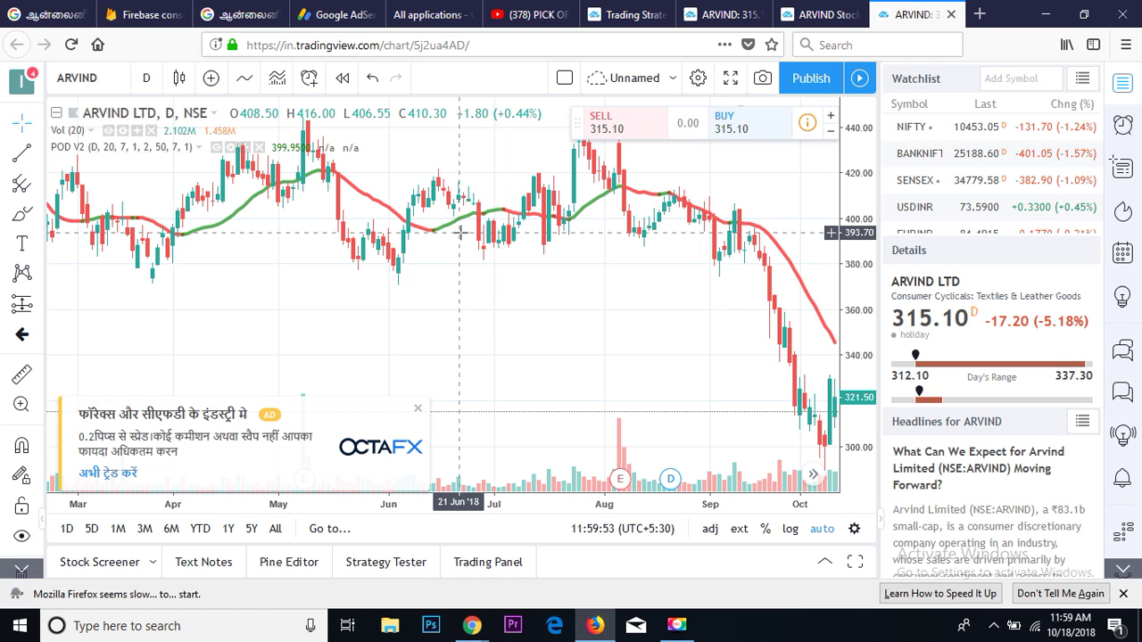
click(417, 409)
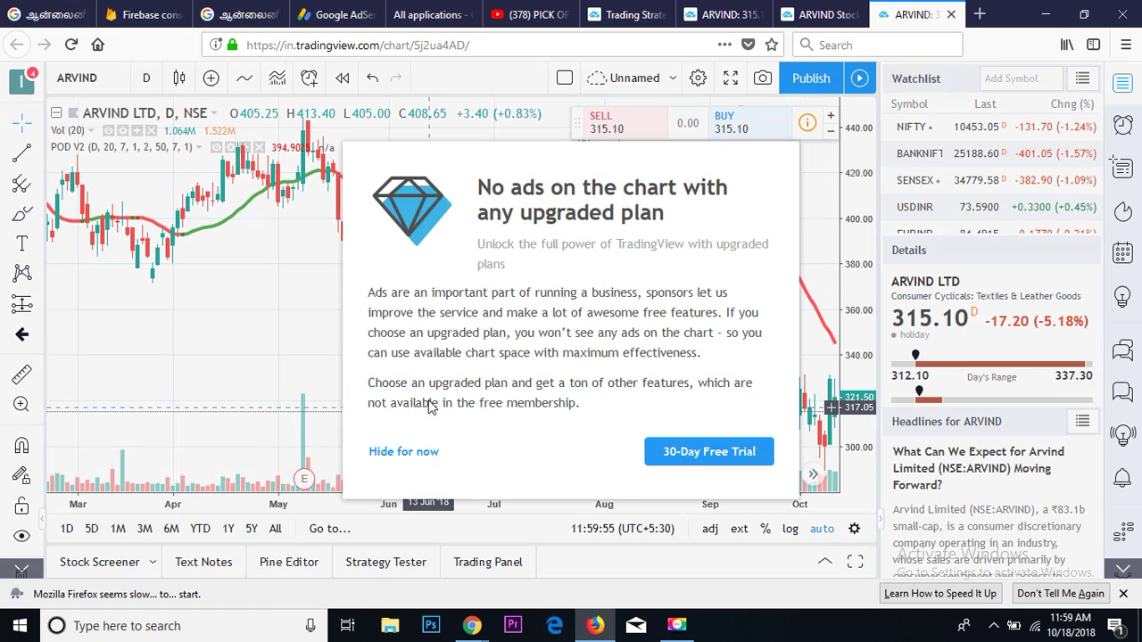
click(407, 455)
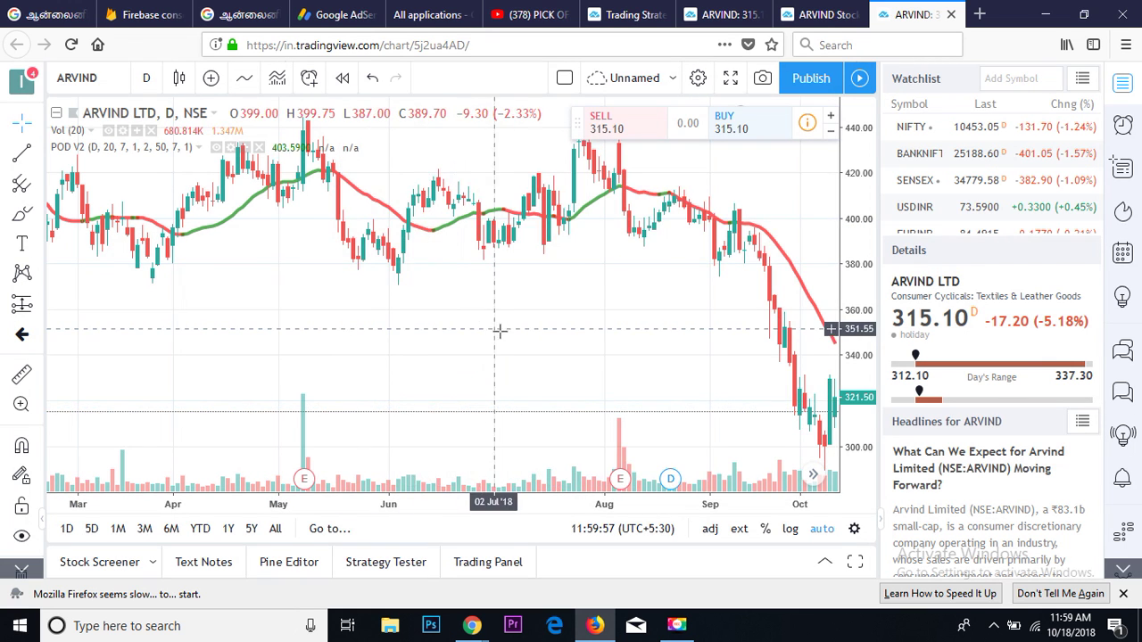
drag(500, 329, 238, 330)
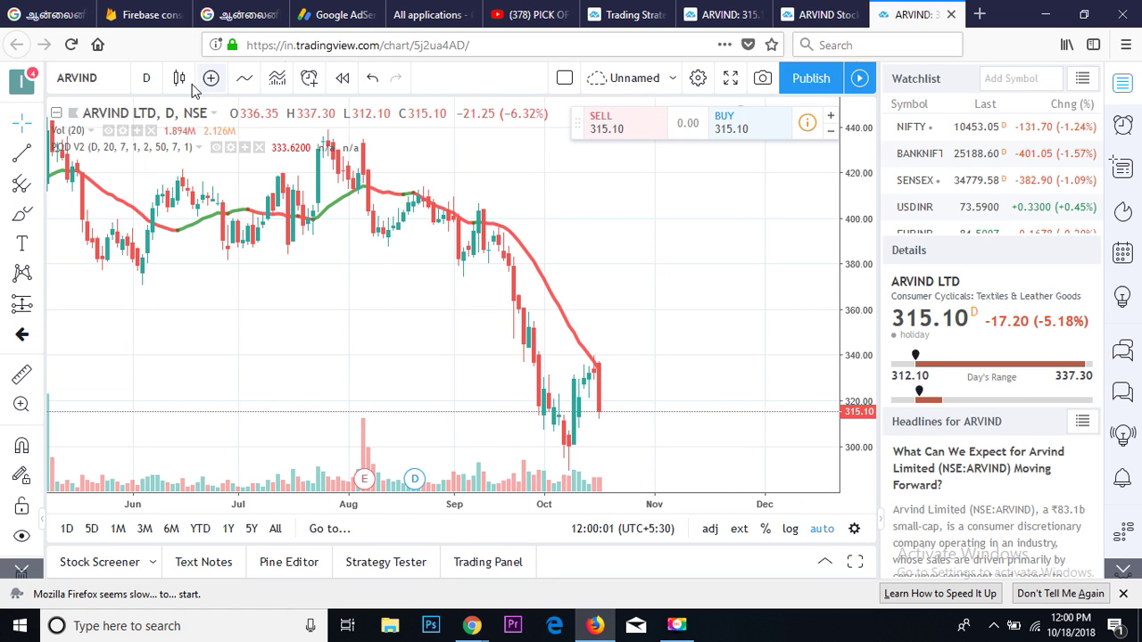
- Set the ARVIND chart's interval to 1 hour
click(148, 80)
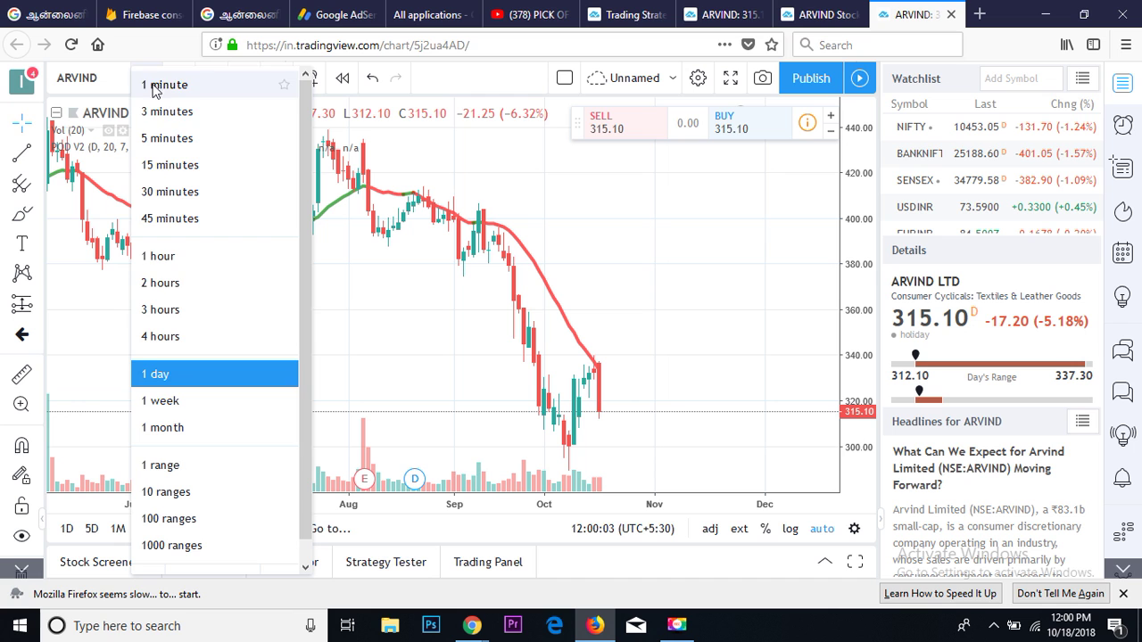
click(181, 259)
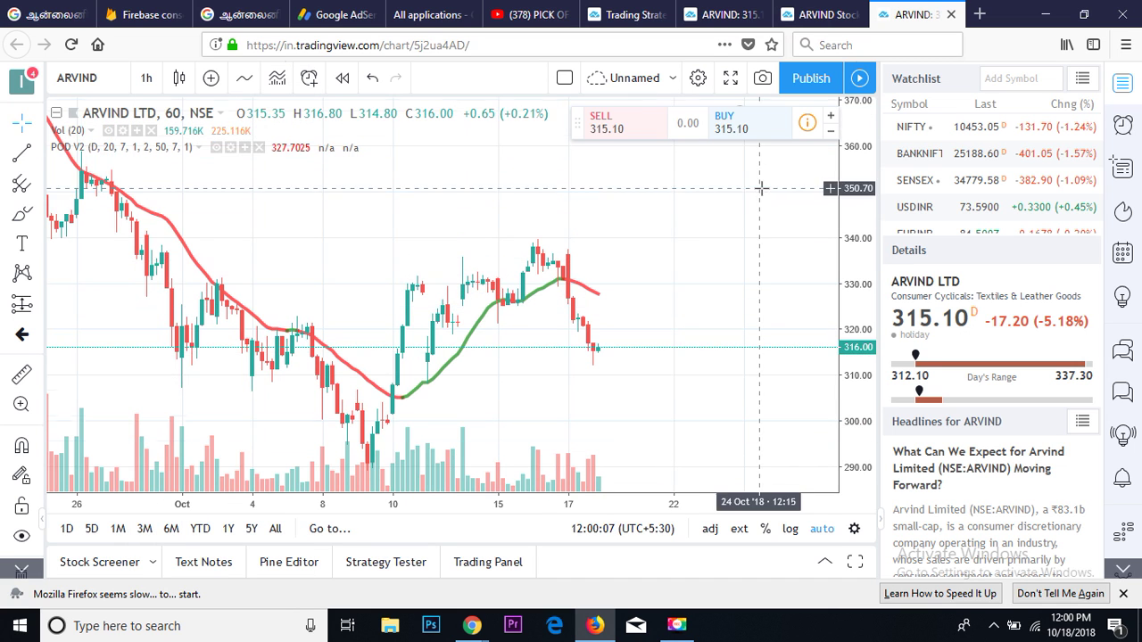
drag(526, 357, 635, 357)
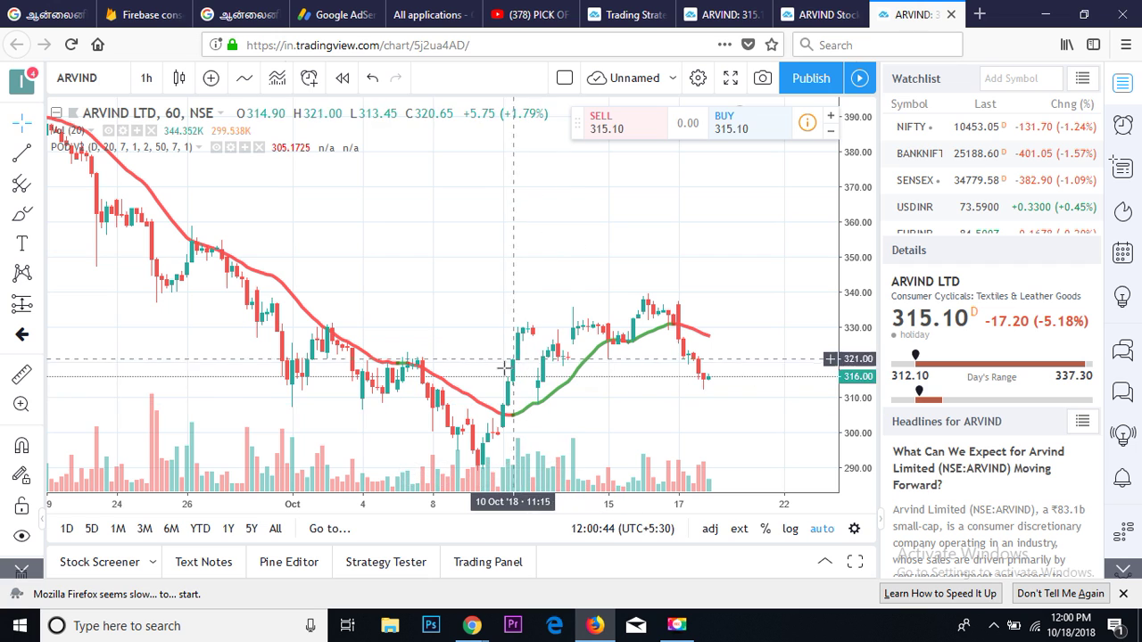
- Draw a vertical line at 10 Oct '18 11:15, where the indicator line turns from red to green
click(34, 157)
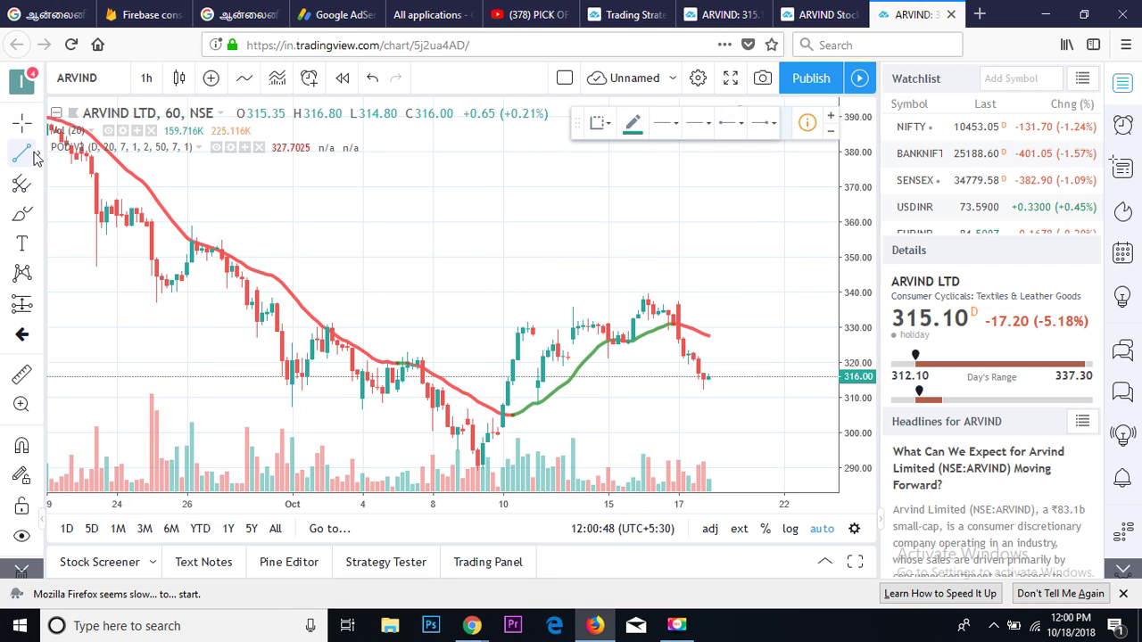
click(39, 157)
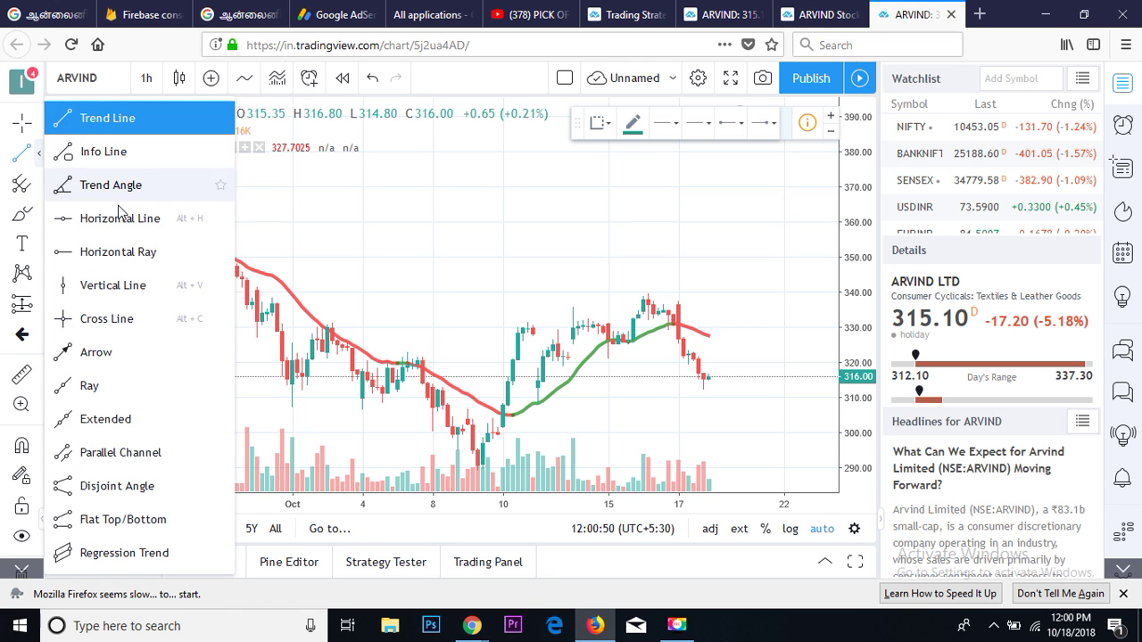
click(120, 286)
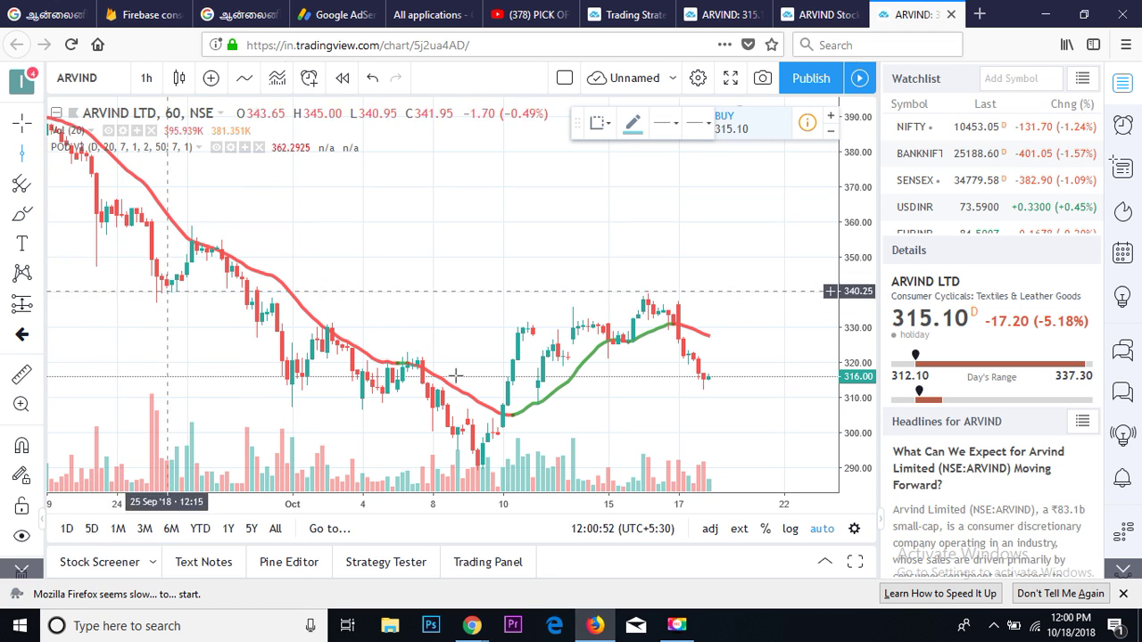
click(513, 424)
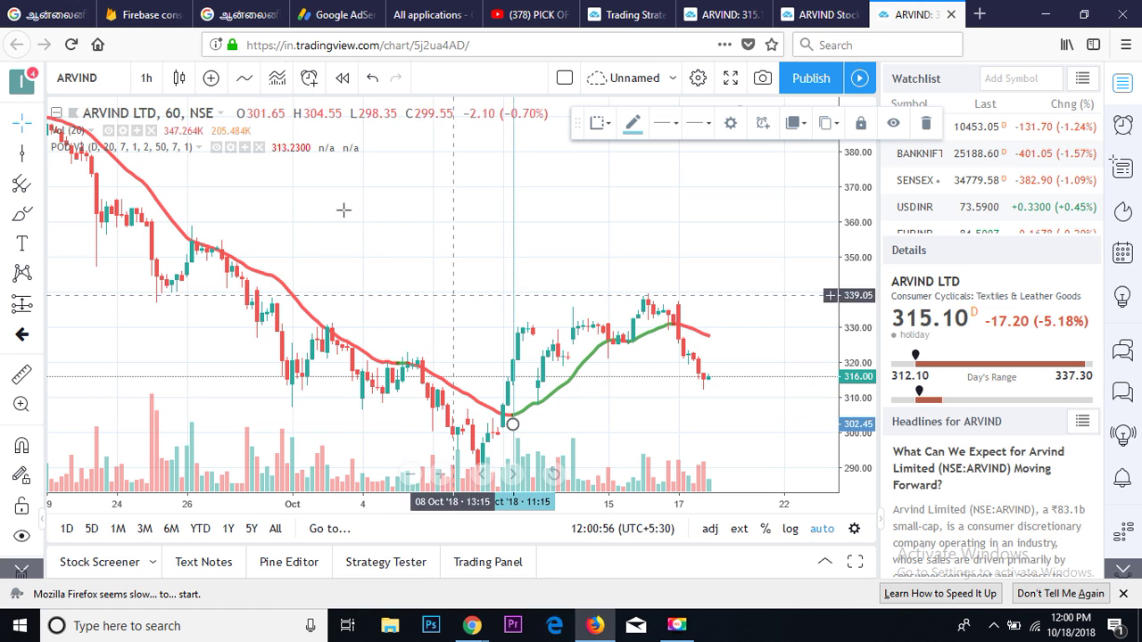
- Make the vertical line thicker and color it red
click(664, 124)
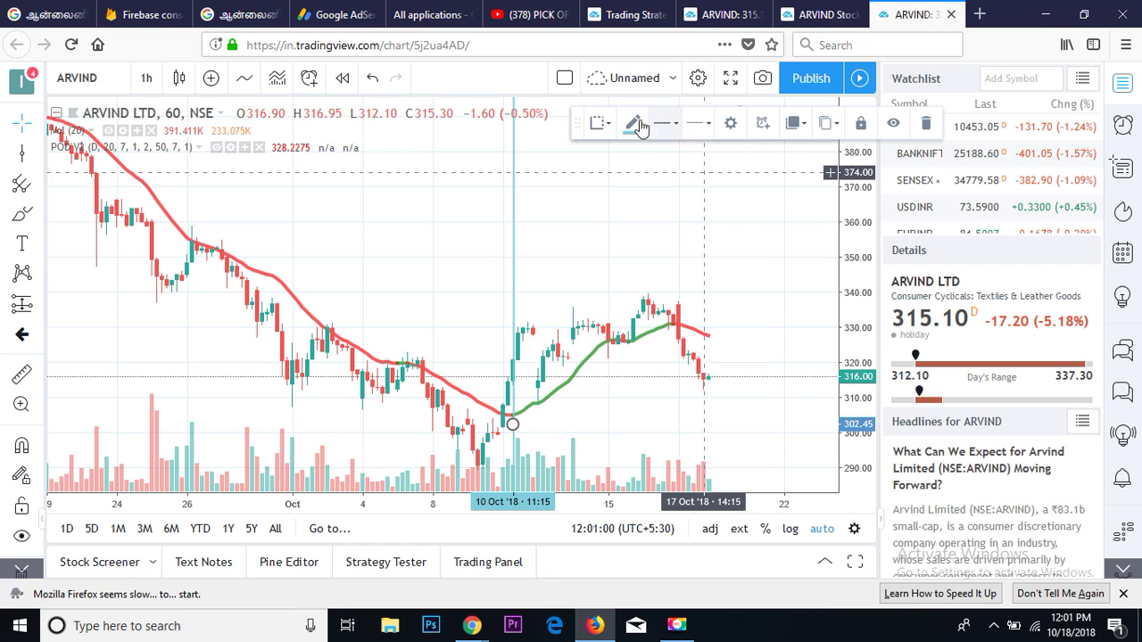
click(635, 124)
click(642, 172)
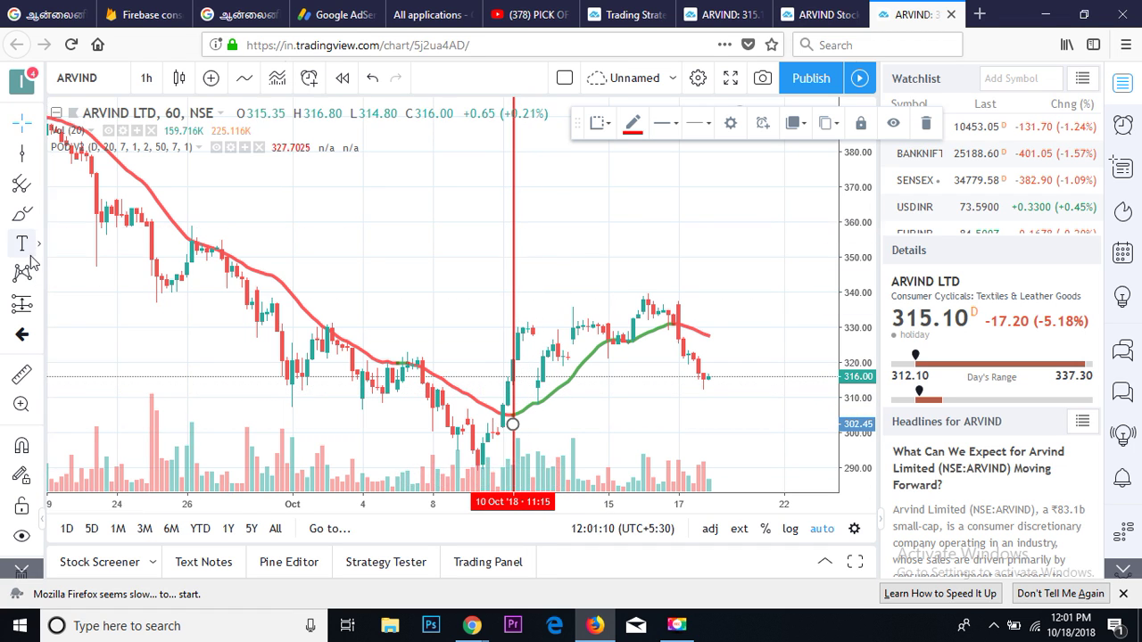
- Draw a horizontal line across the chart at a price of about 314.35
click(38, 153)
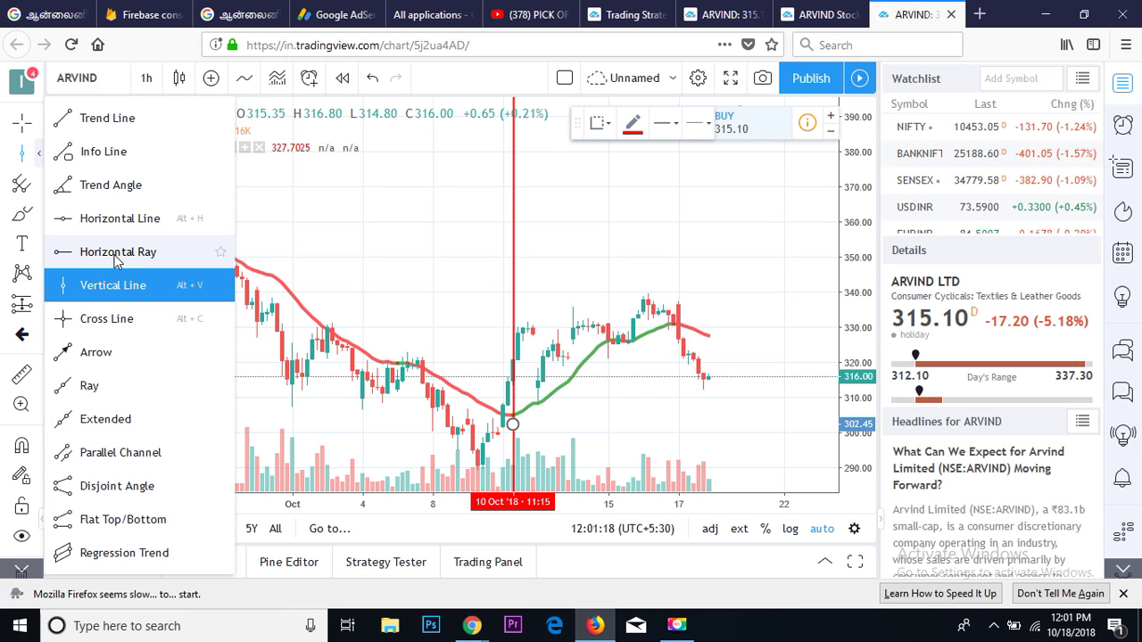
click(122, 218)
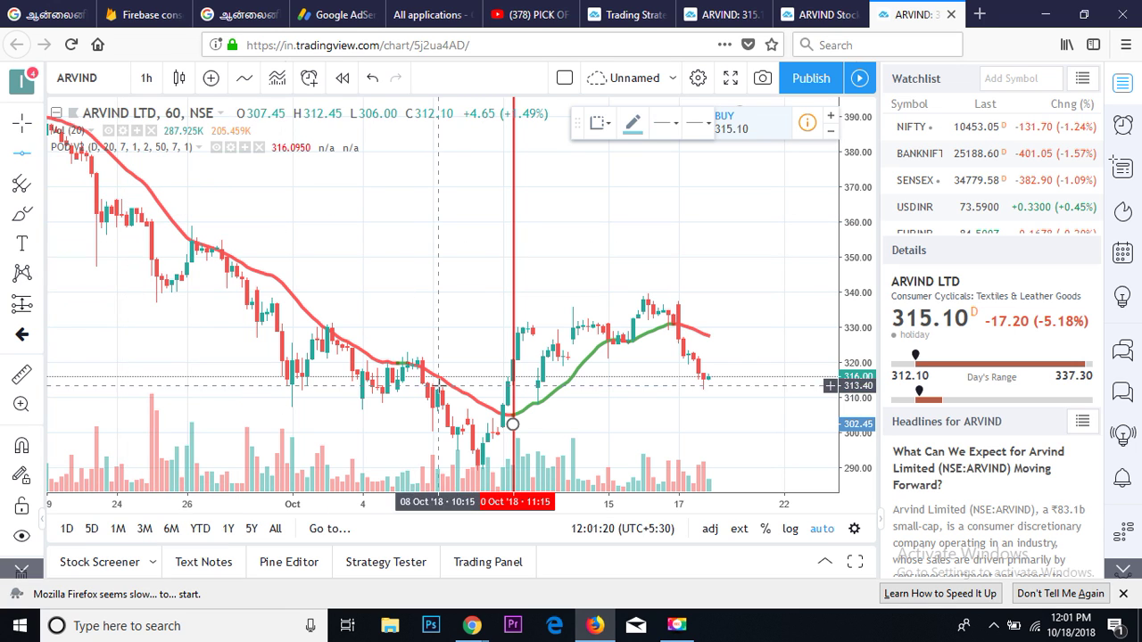
click(493, 382)
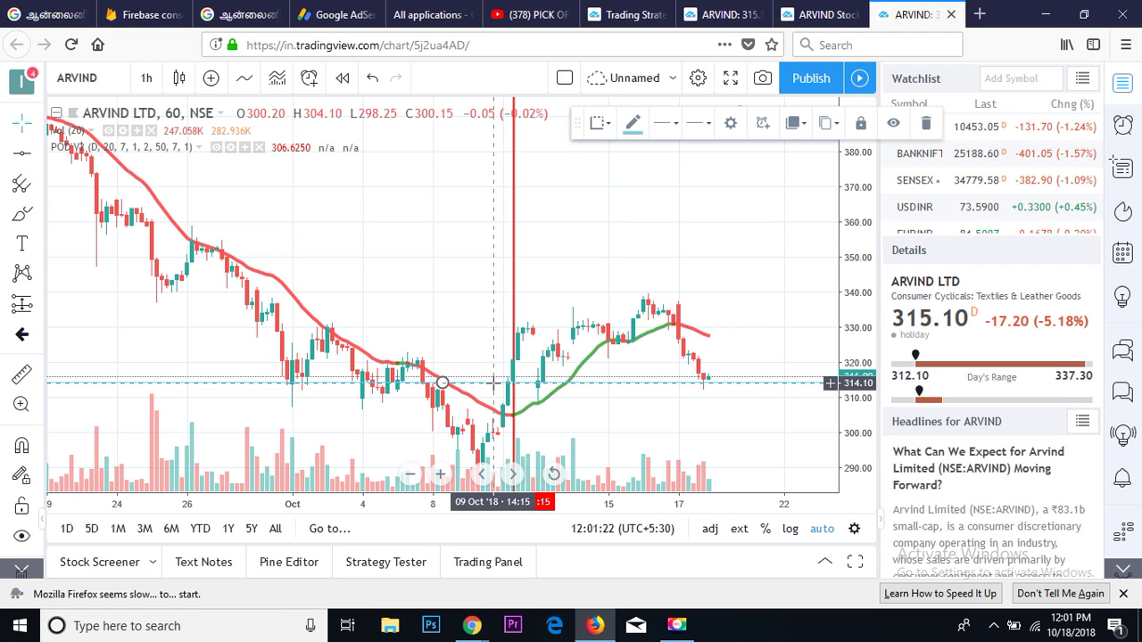
- Color the horizontal line red and set it to the second-thinnest line width
click(633, 124)
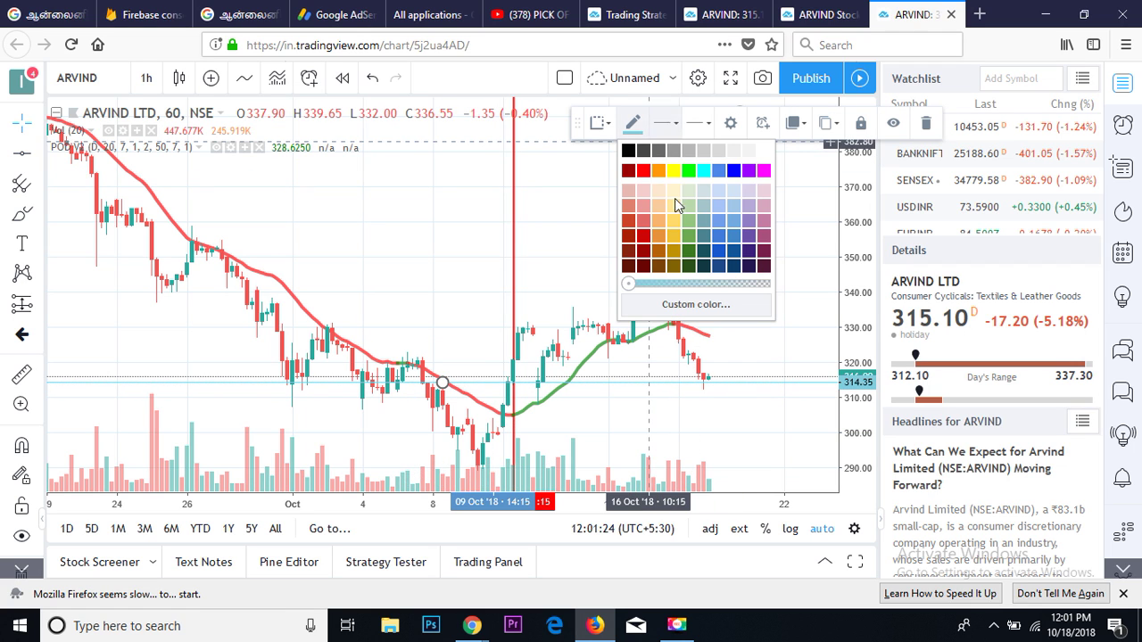
click(643, 170)
click(664, 125)
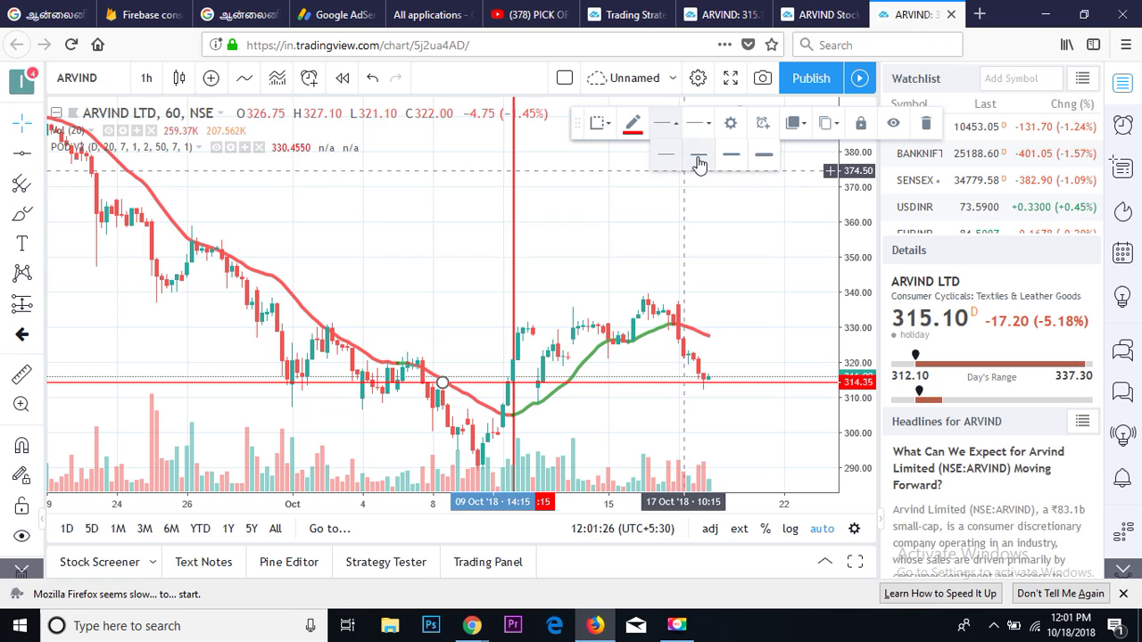
click(700, 162)
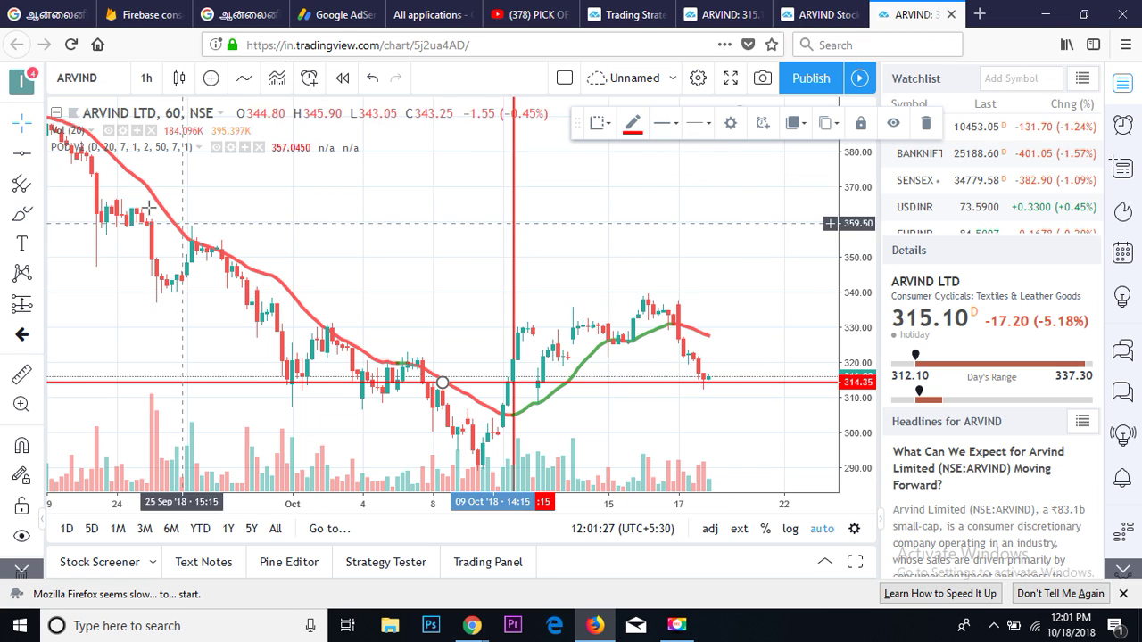
- Draw a second horizontal line across the chart at a price of about 321.25
click(30, 154)
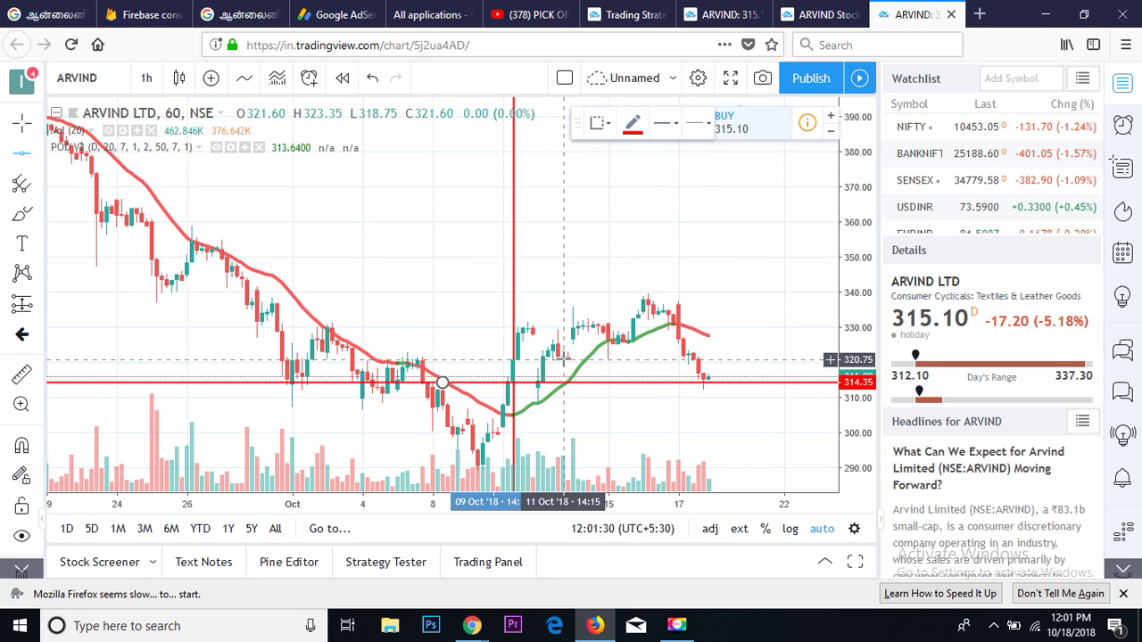
click(441, 358)
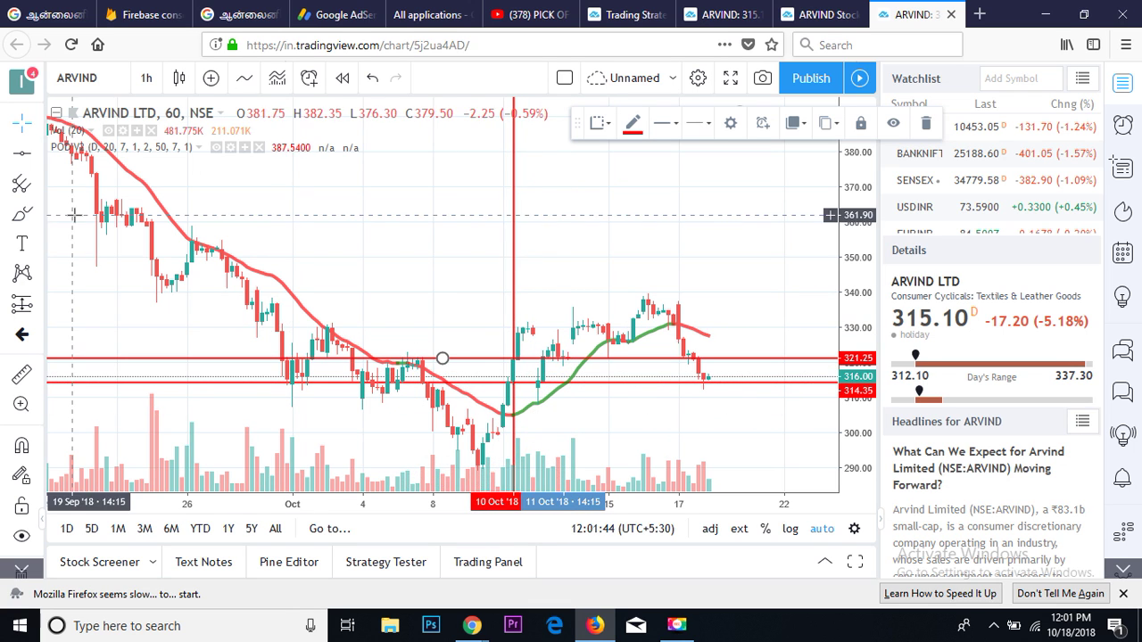
- Place a Long Position on the vertical line at 10 Oct '18 11:15, with its entry at about 313.85
click(37, 307)
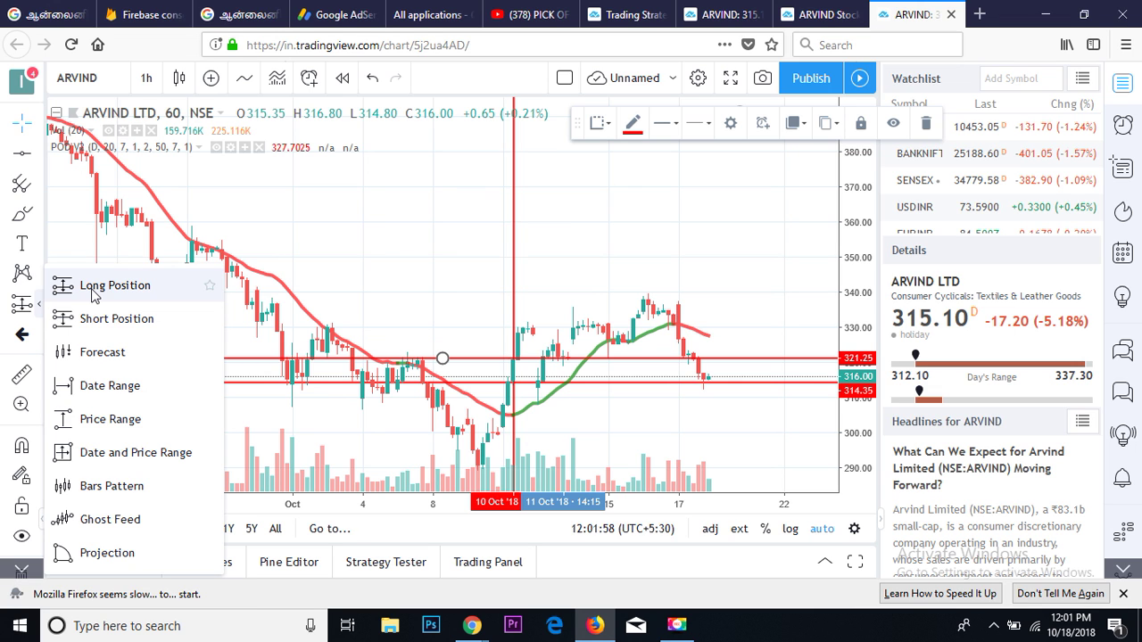
click(98, 285)
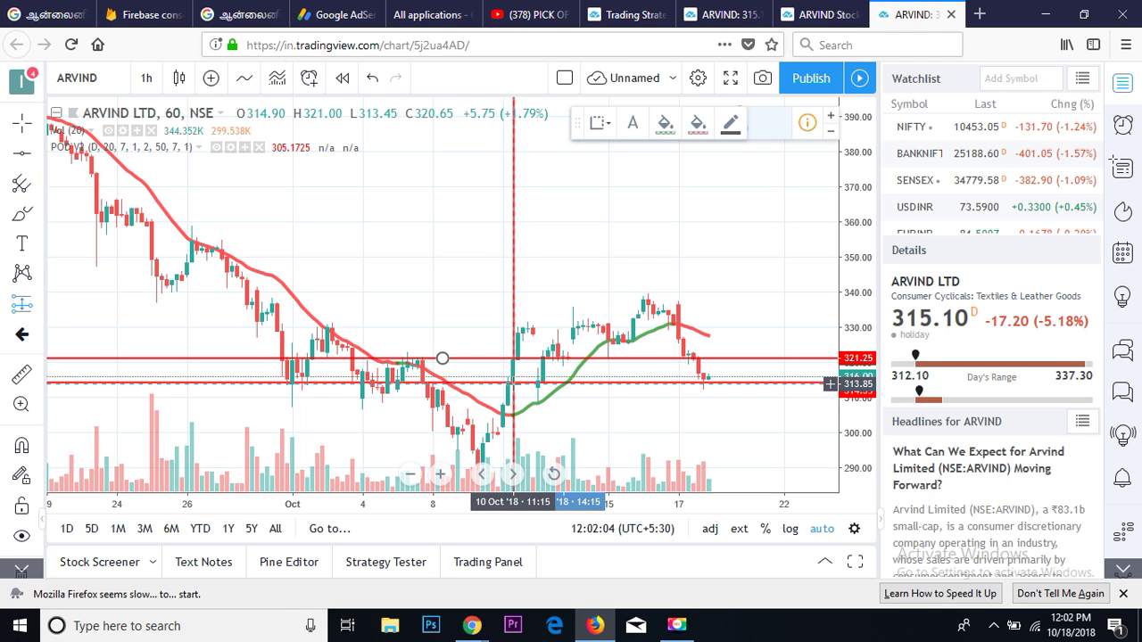
click(513, 384)
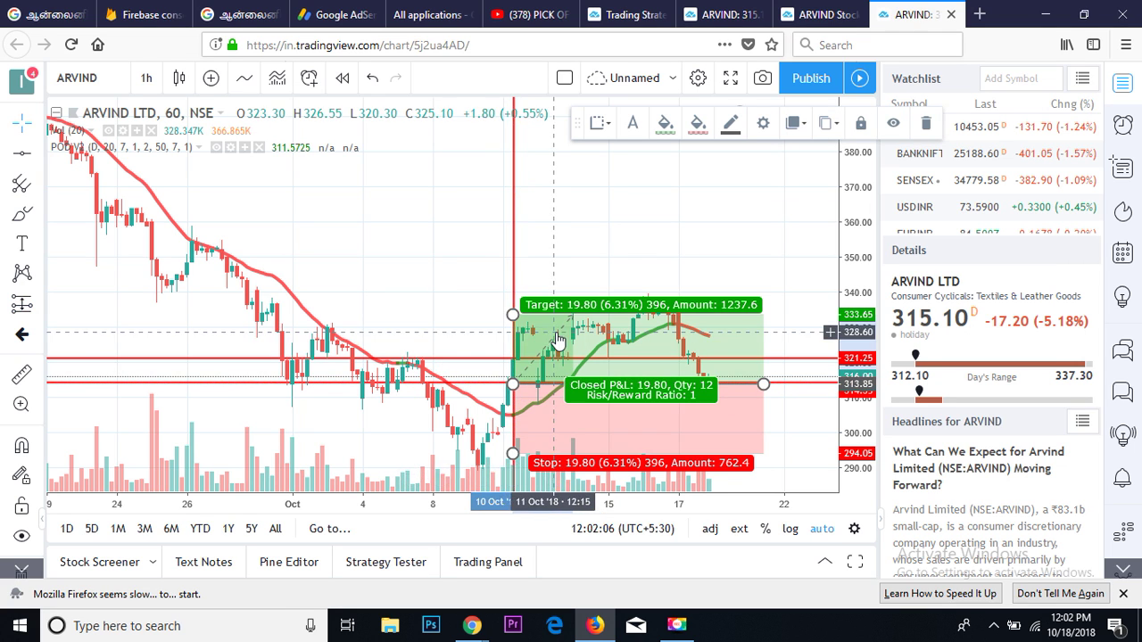
- Adjust the Long Position to an entry of about 321.00, a stop of about 314.10 and a target of about 334.80
drag(533, 417, 535, 384)
drag(512, 429, 512, 384)
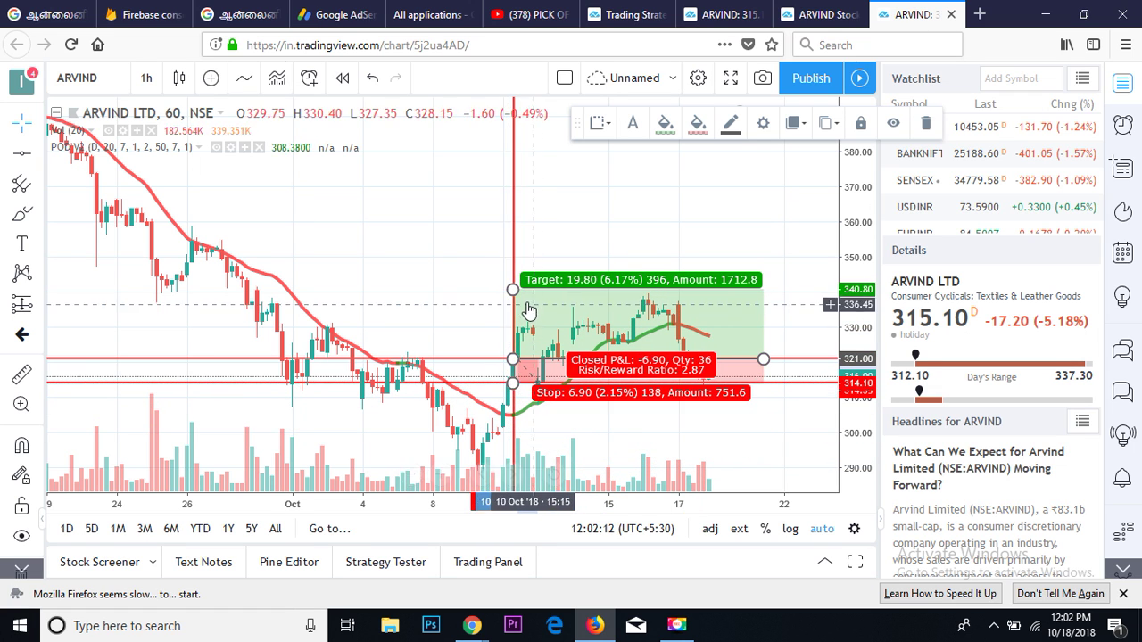
drag(513, 290, 516, 310)
click(653, 187)
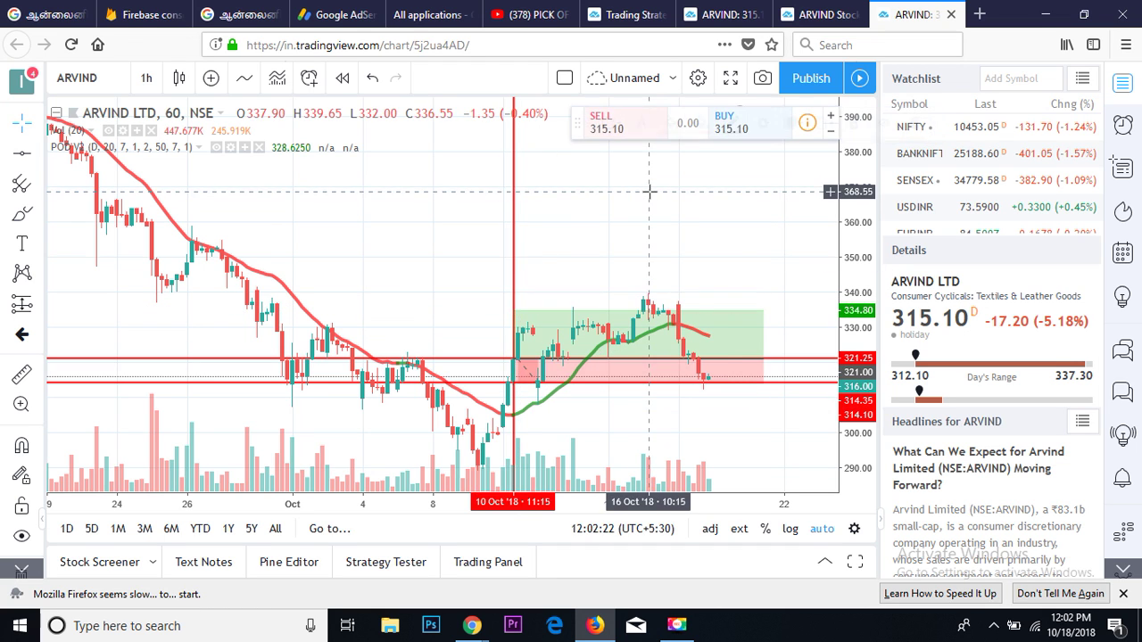
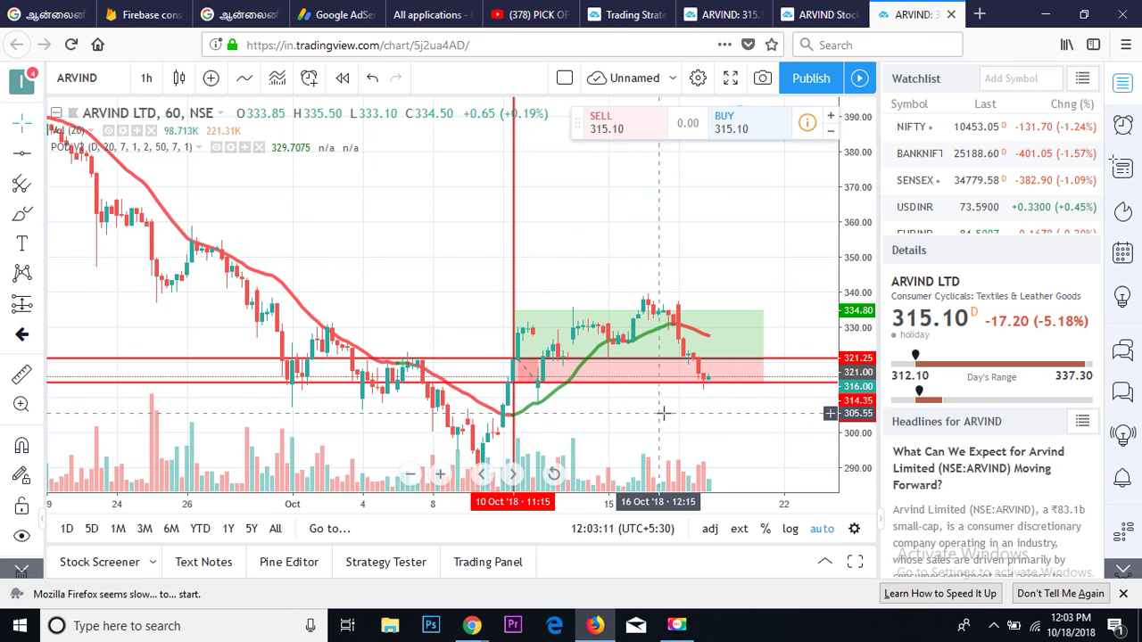
- Delete the Long Position, both horizontal lines and the vertical line from the chart
click(719, 344)
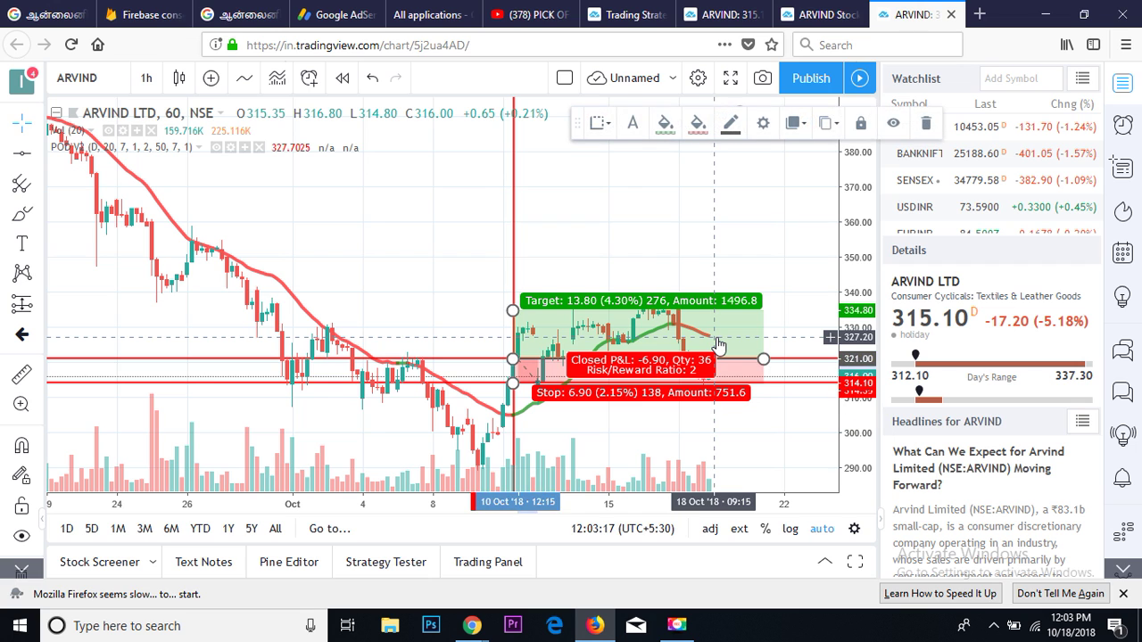
key(Delete)
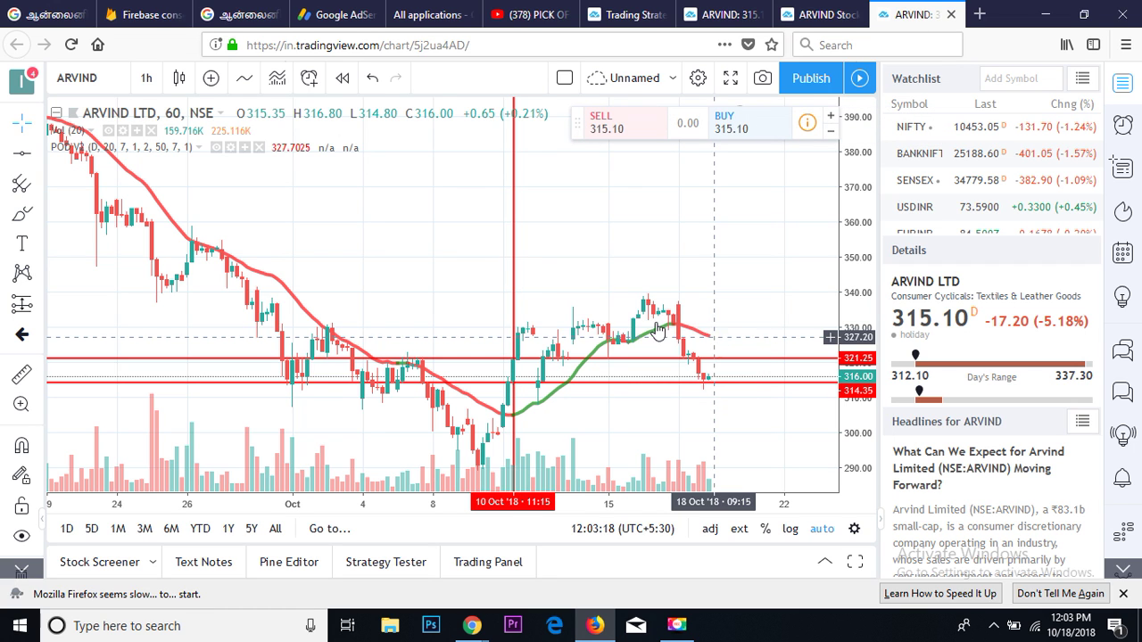
click(523, 359)
key(Delete)
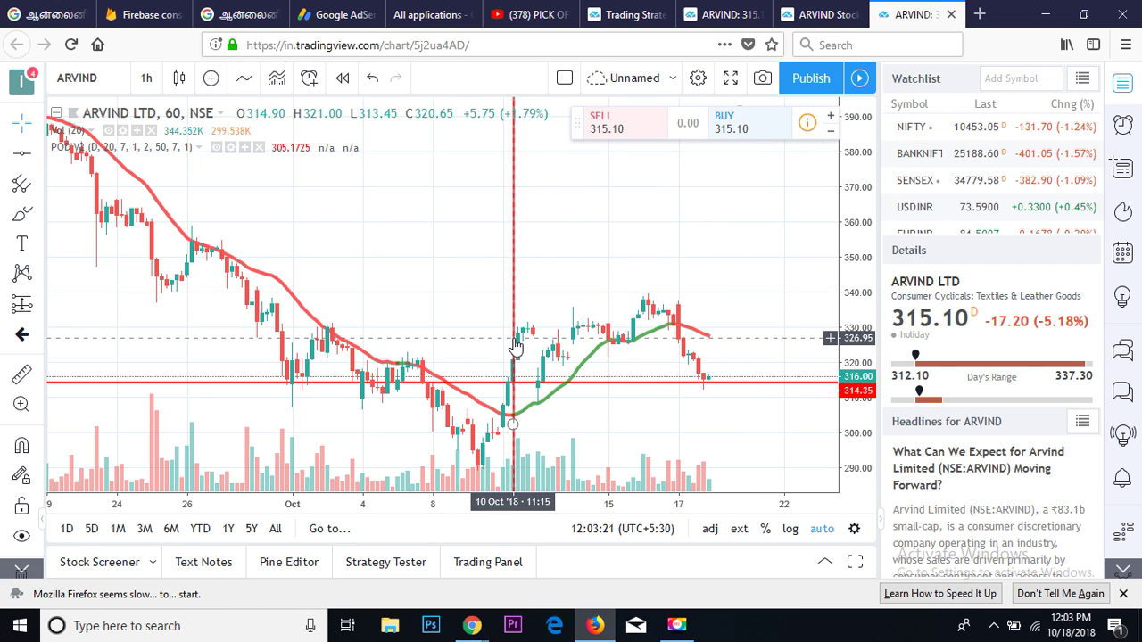
click(515, 346)
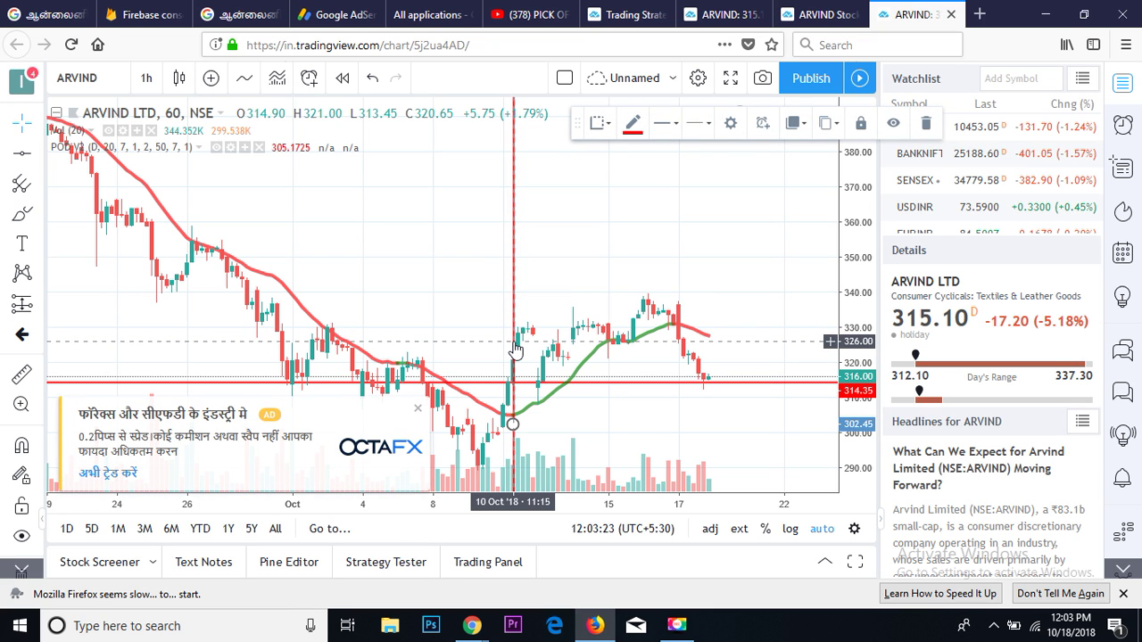
click(418, 410)
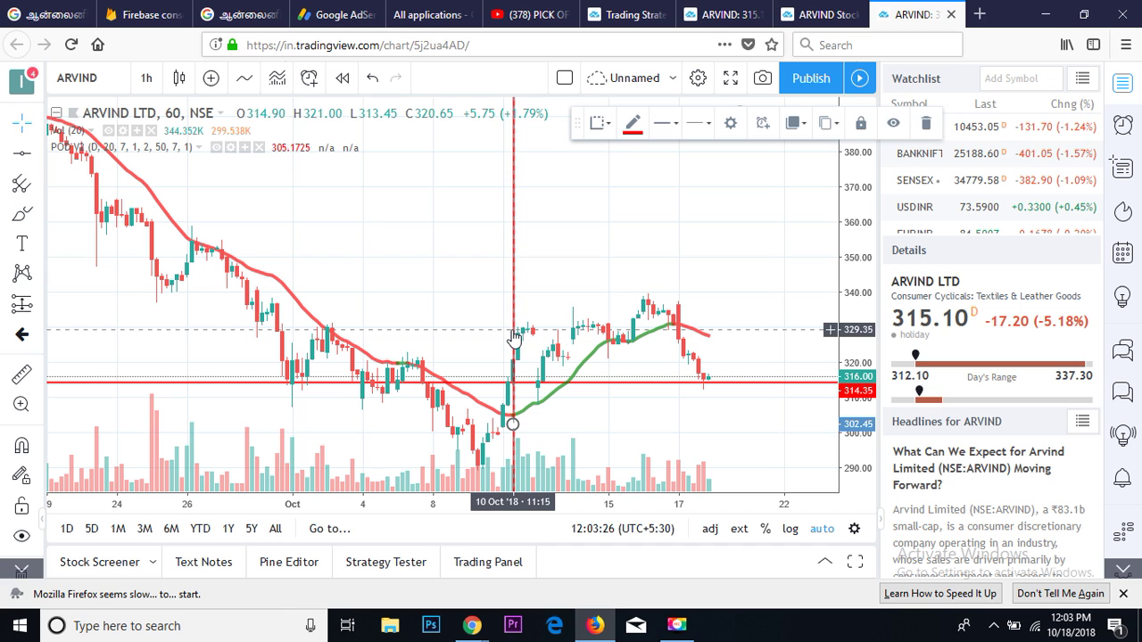
key(Delete)
click(550, 383)
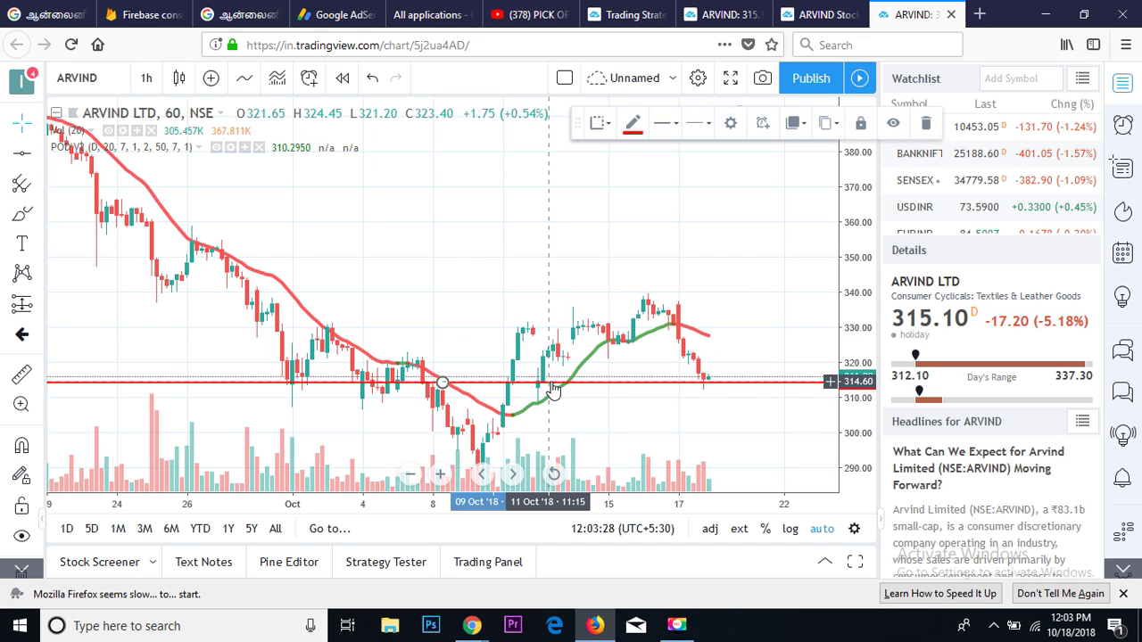
key(Delete)
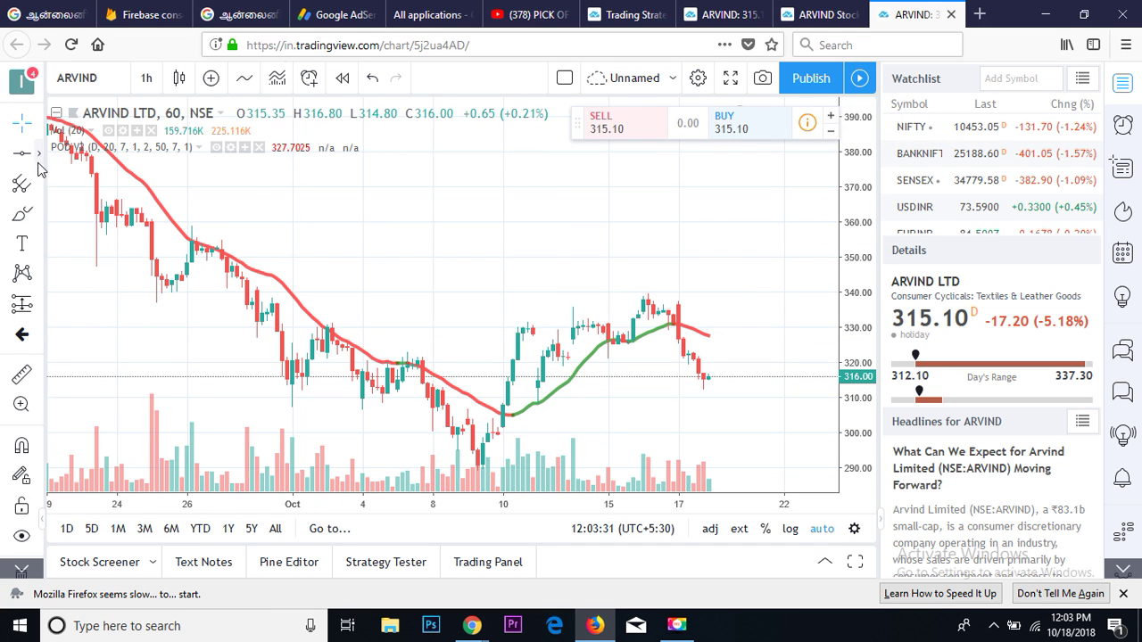
- Draw a vertical line at 17 Oct '18 10:15, just after the indicator line turns from green to red
drag(599, 214, 403, 197)
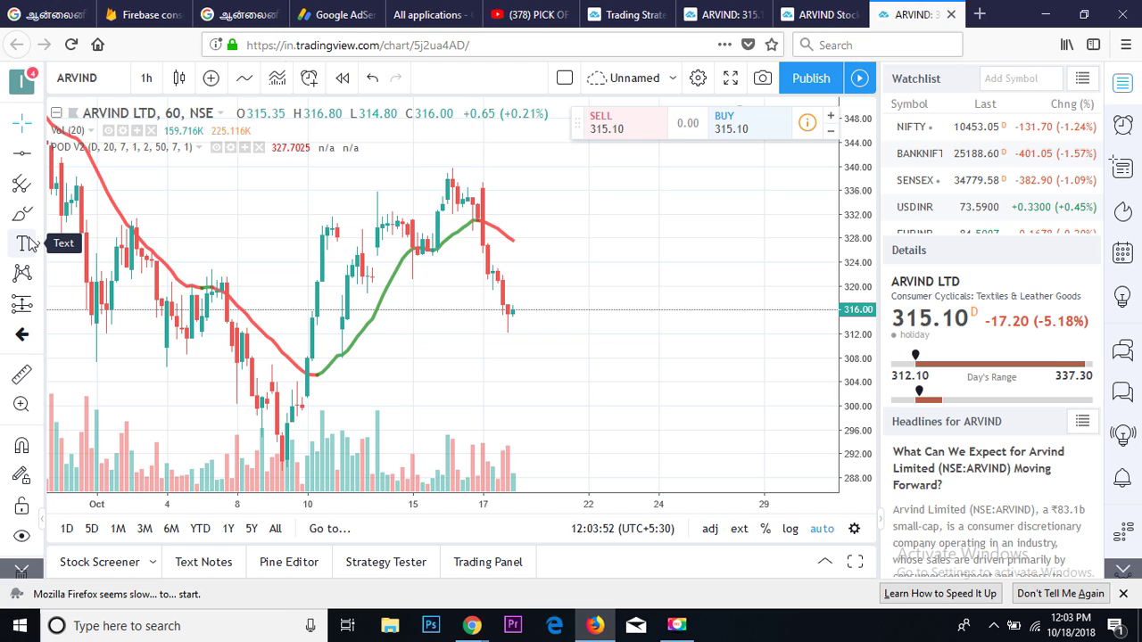
click(23, 153)
click(42, 158)
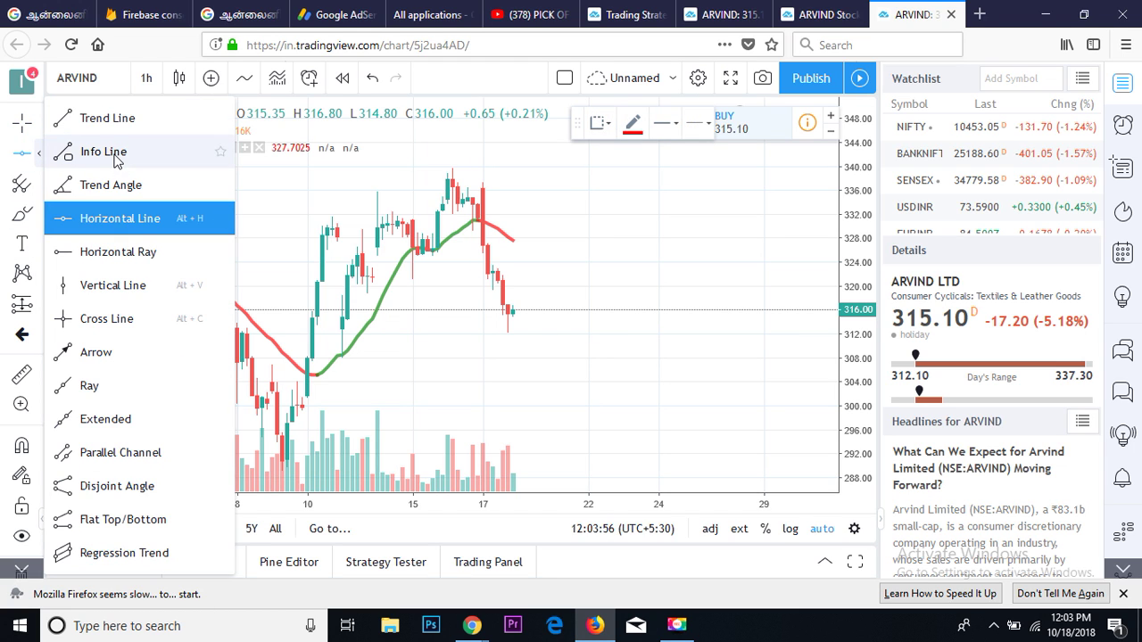
click(125, 289)
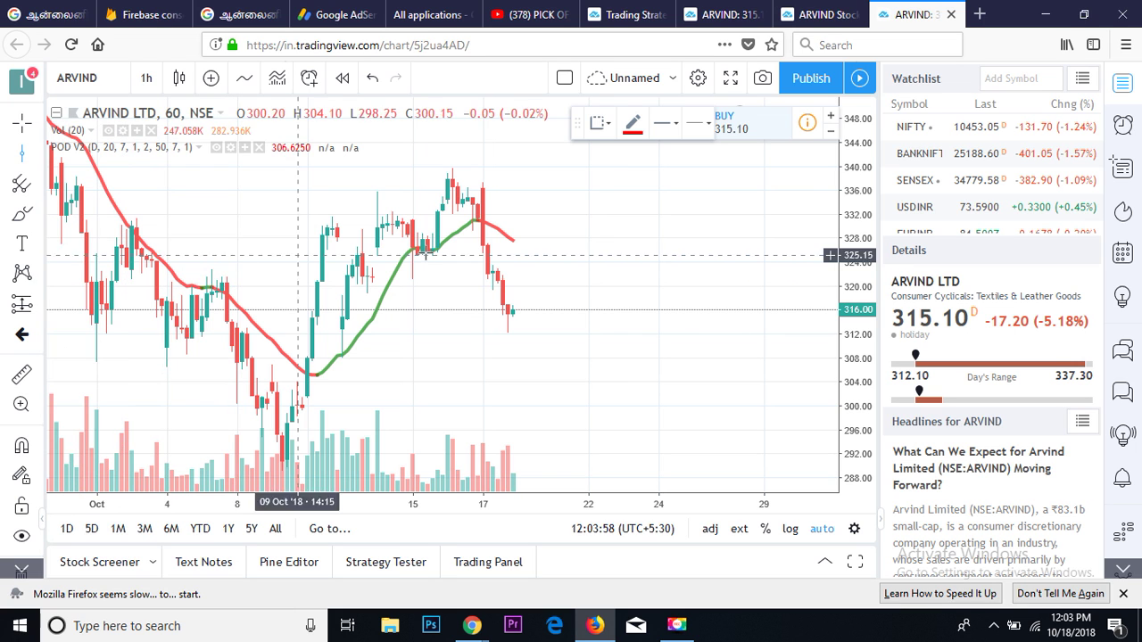
click(484, 268)
drag(484, 268, 489, 279)
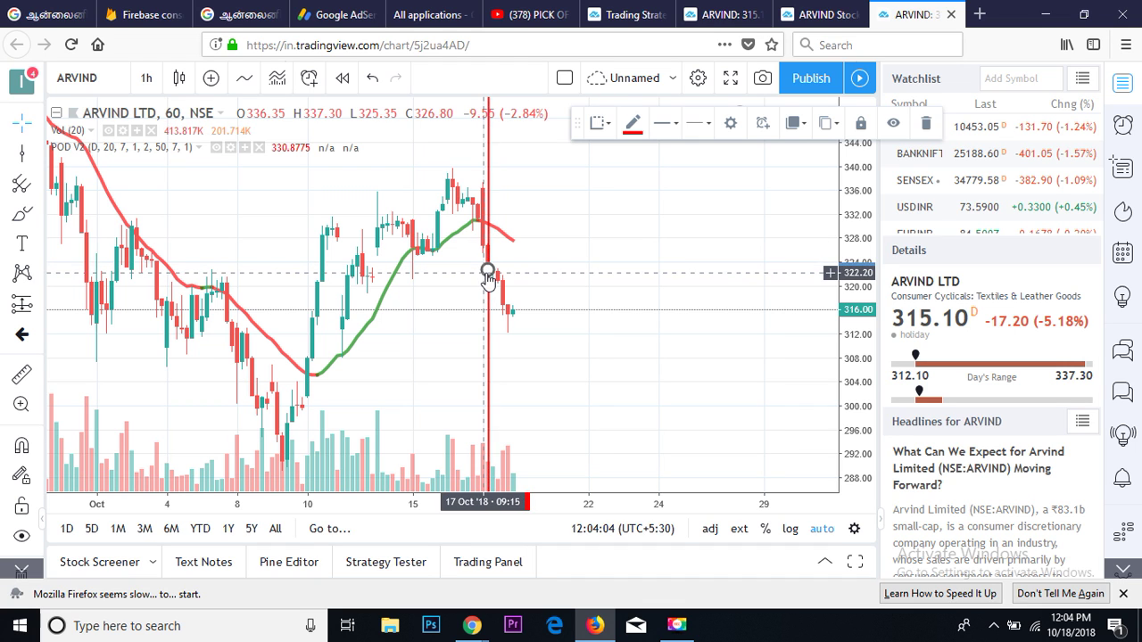
- Draw two horizontal lines across the chart at prices of about 327.50 and 321.65
click(38, 155)
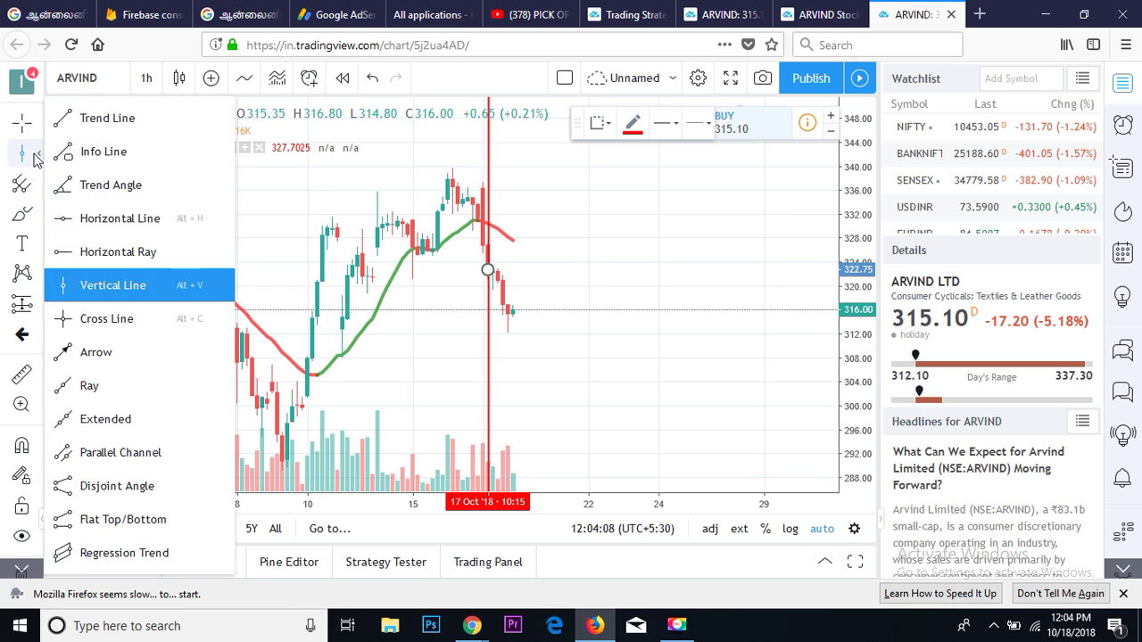
click(116, 218)
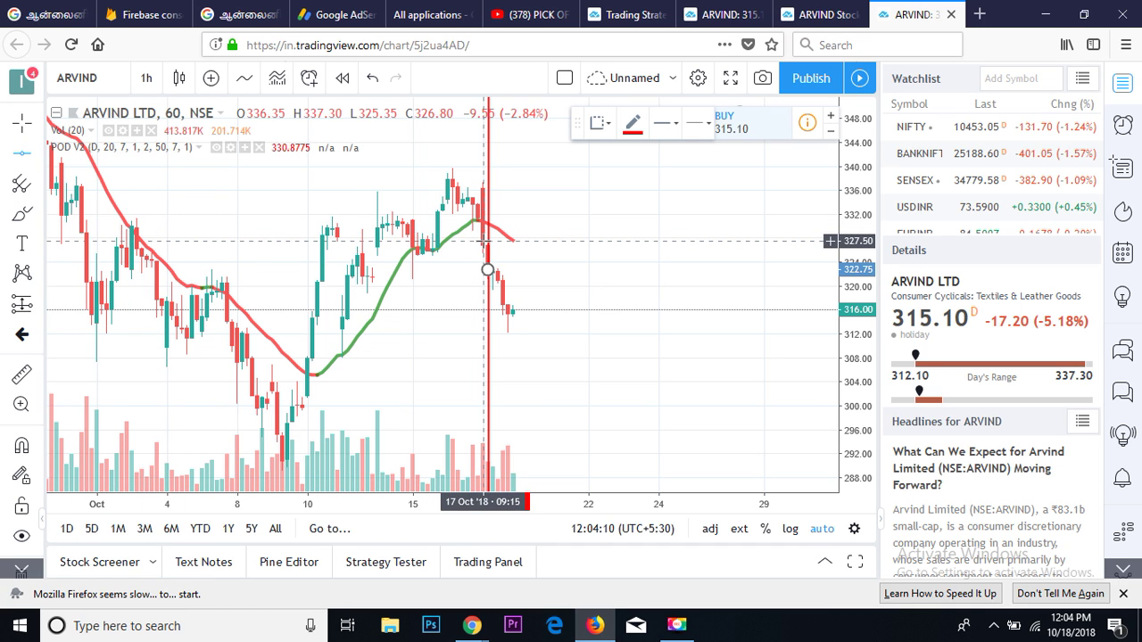
click(483, 241)
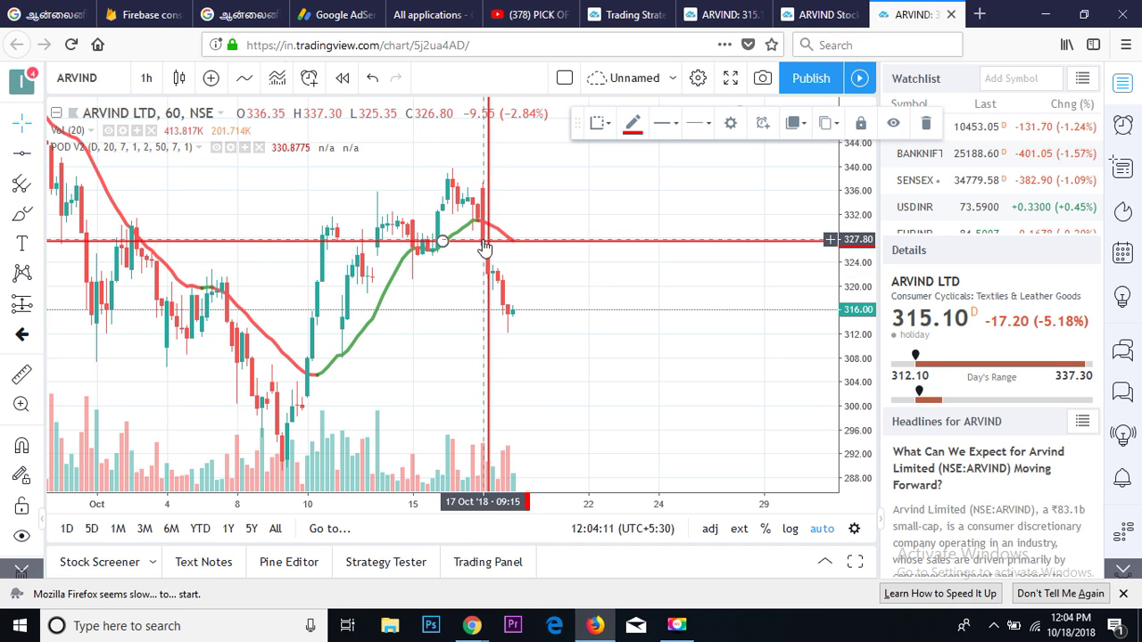
click(38, 158)
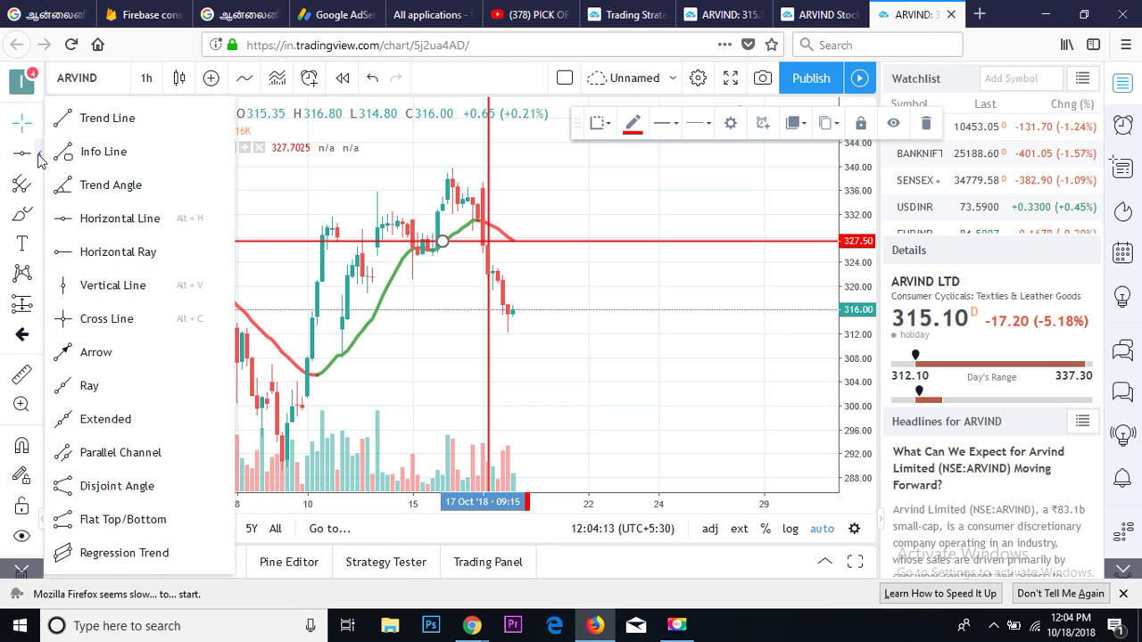
click(116, 221)
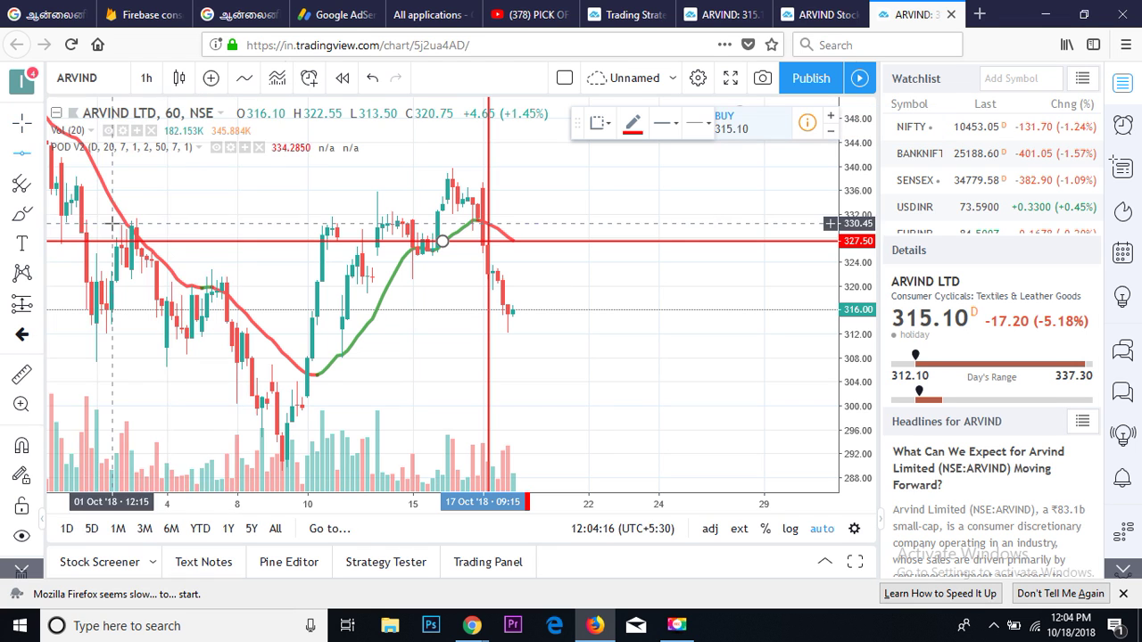
click(479, 277)
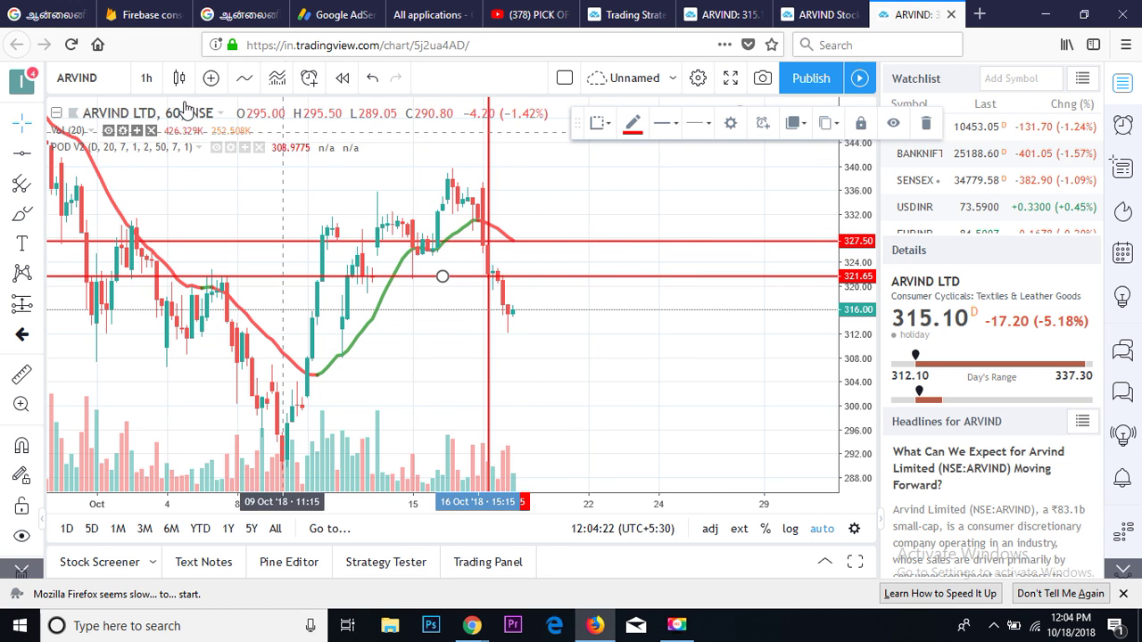
- Place a Short Position on the vertical line at 17 Oct '18 10:15, with its entry at about 324.30
click(39, 305)
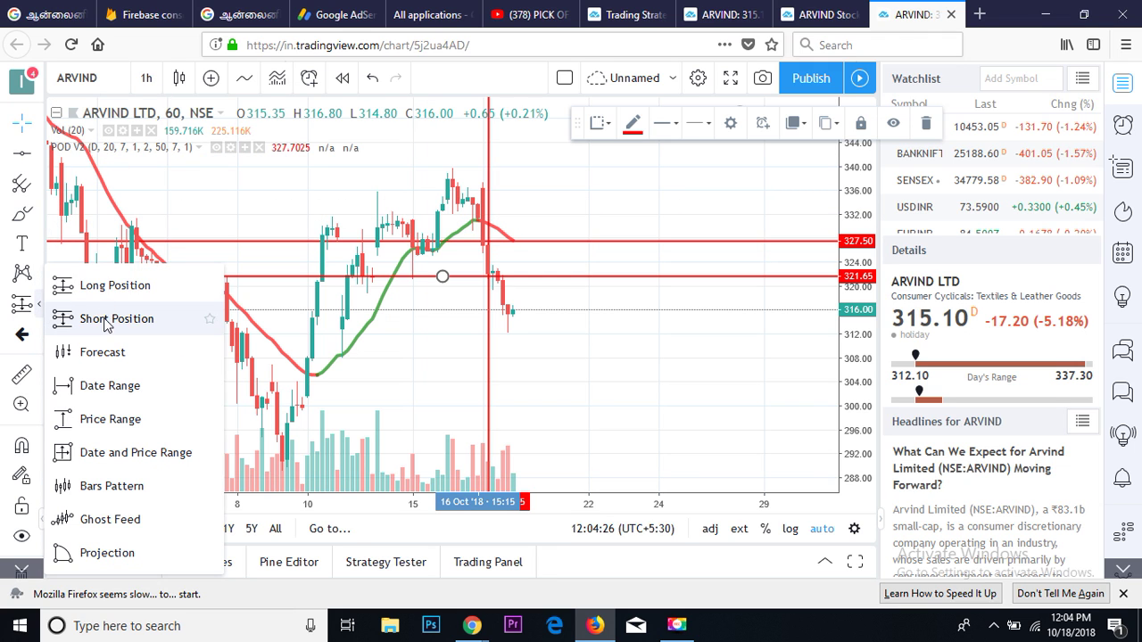
click(101, 320)
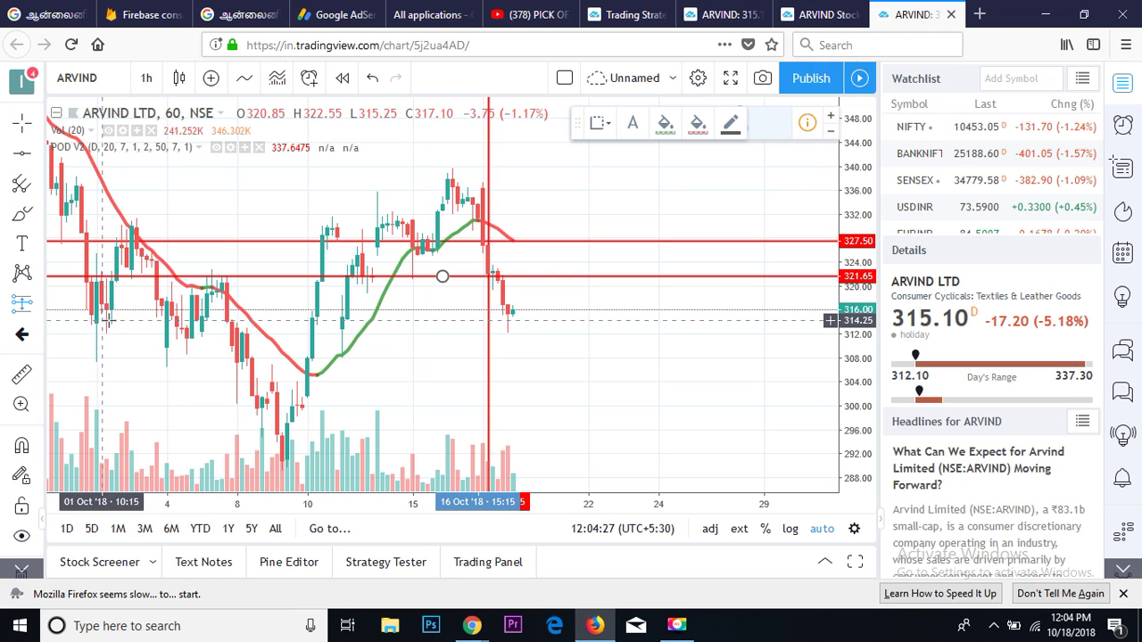
click(488, 260)
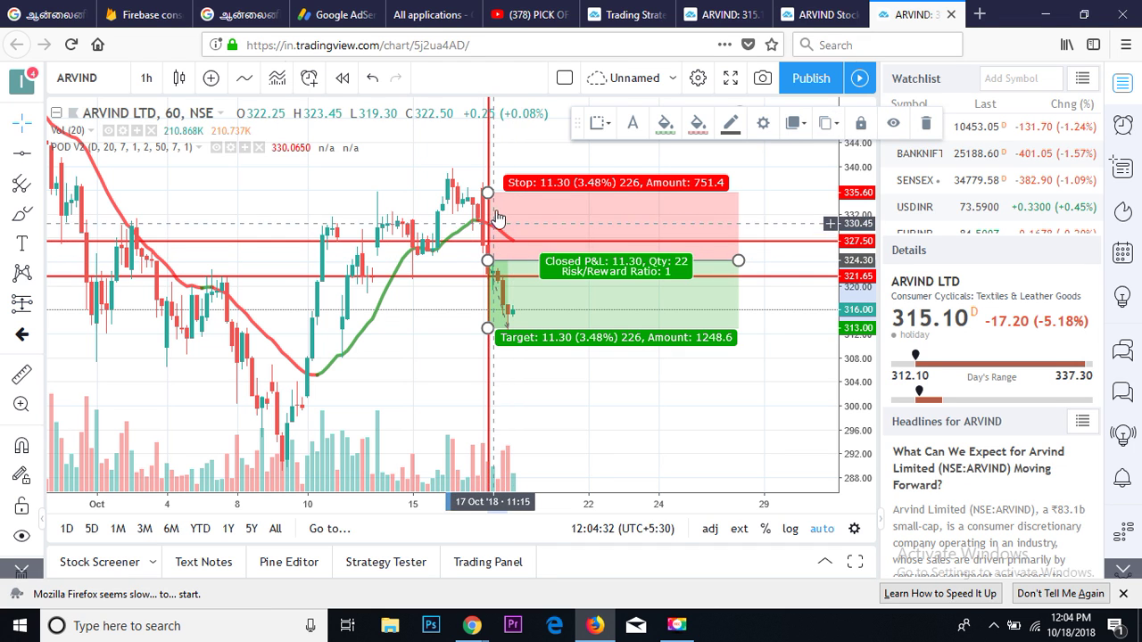
- Adjust the Short Position to an entry of about 321.60, a stop of about 326.80 and a target of about 311.30
drag(489, 194, 488, 245)
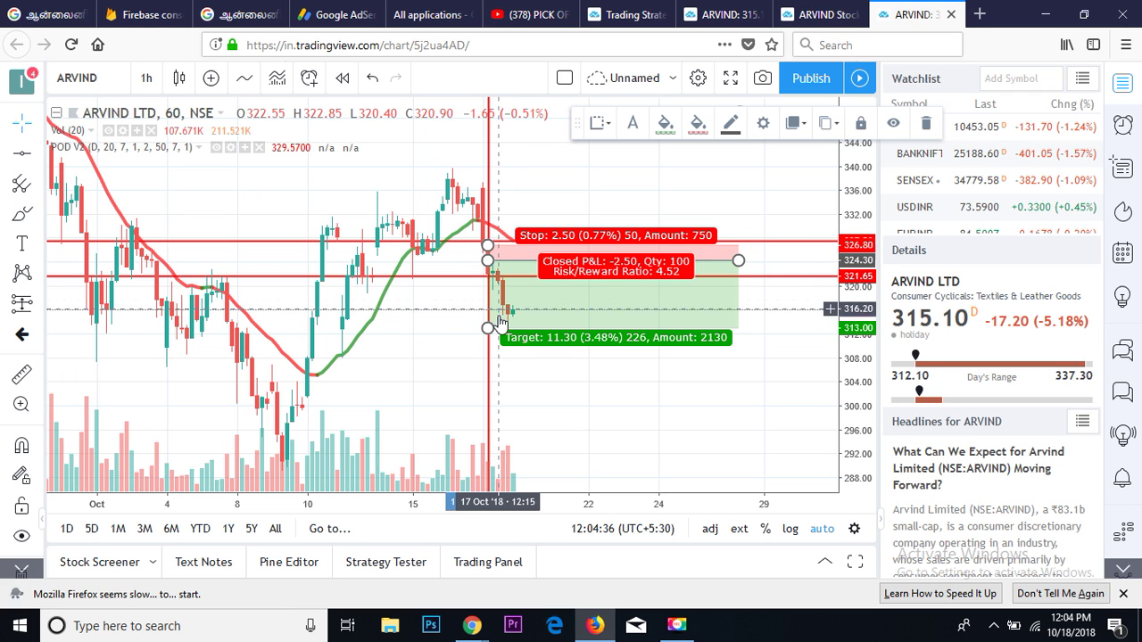
drag(487, 329, 487, 319)
drag(502, 269, 487, 243)
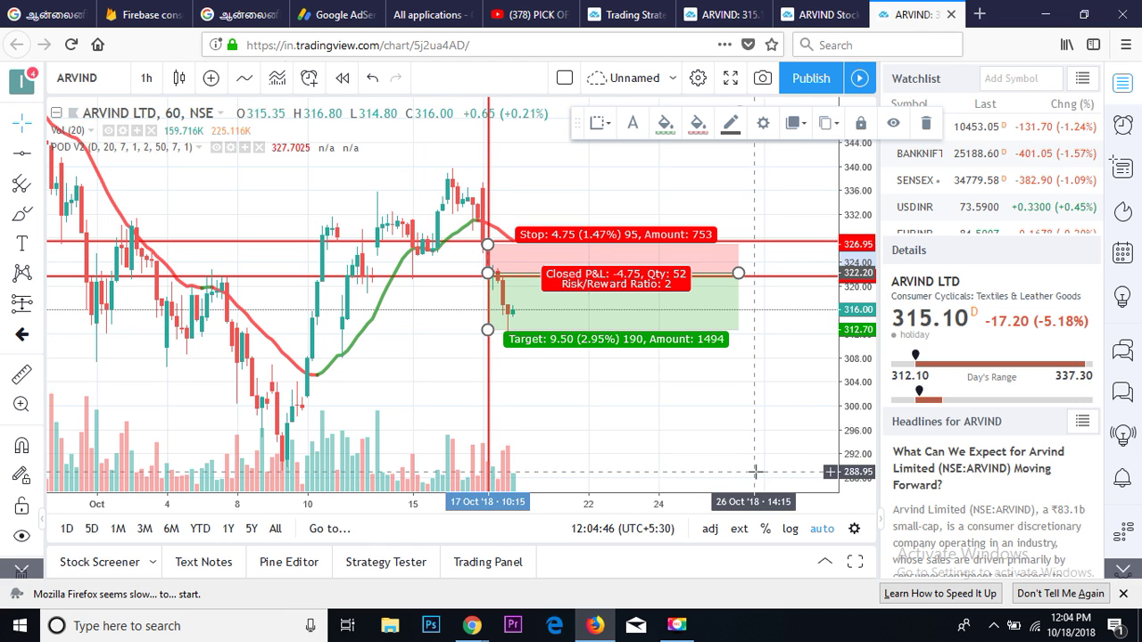
click(710, 429)
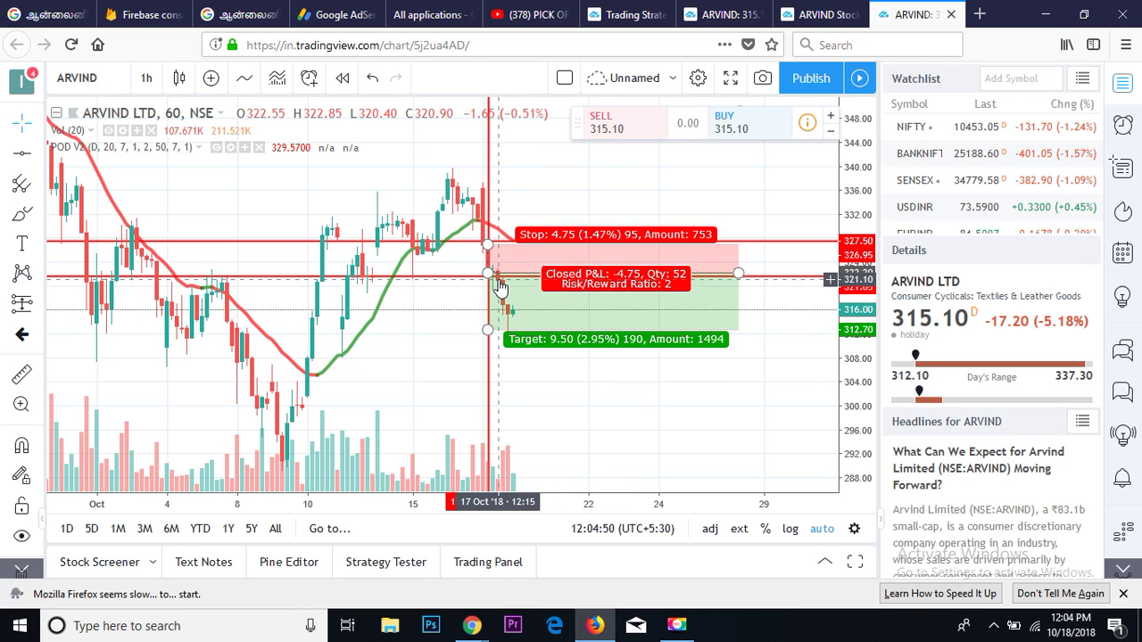
drag(503, 264, 504, 266)
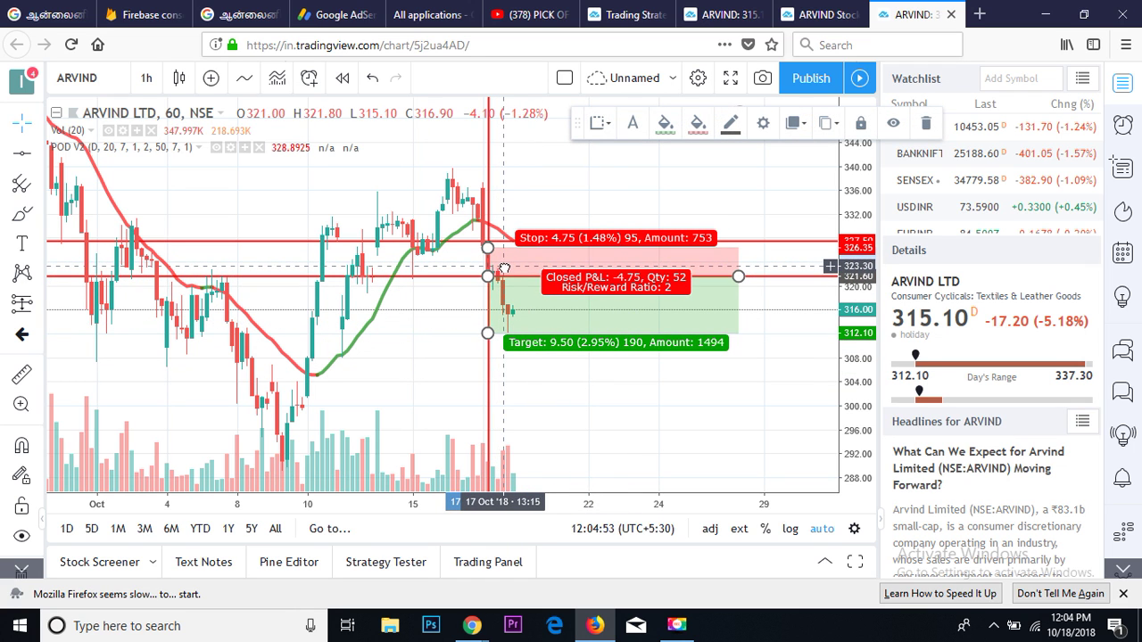
click(624, 392)
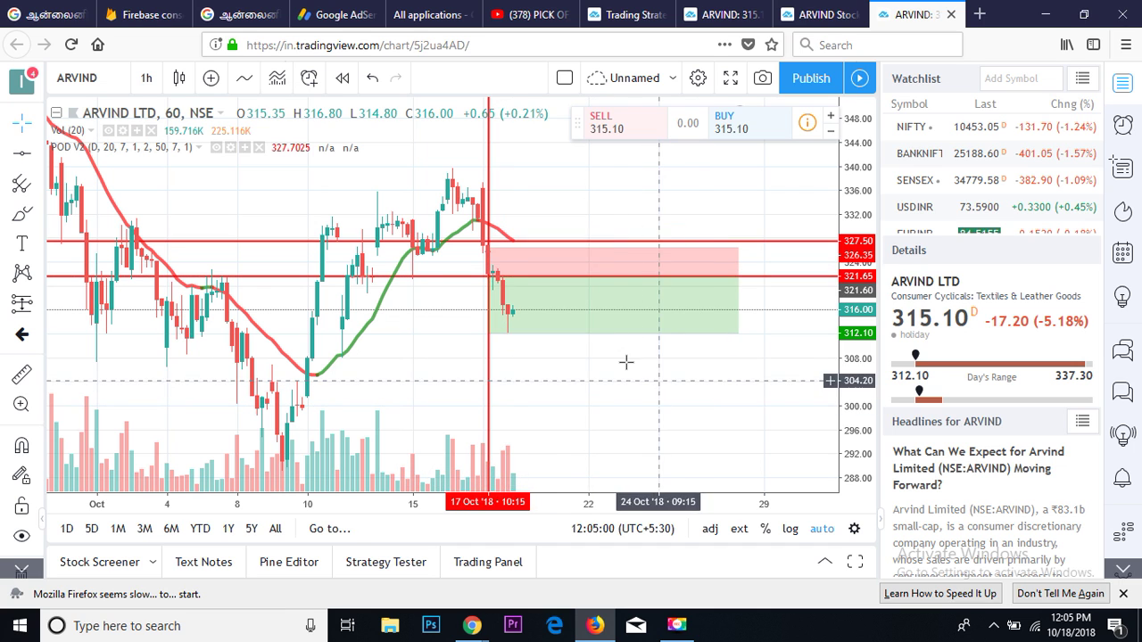
drag(489, 255, 485, 244)
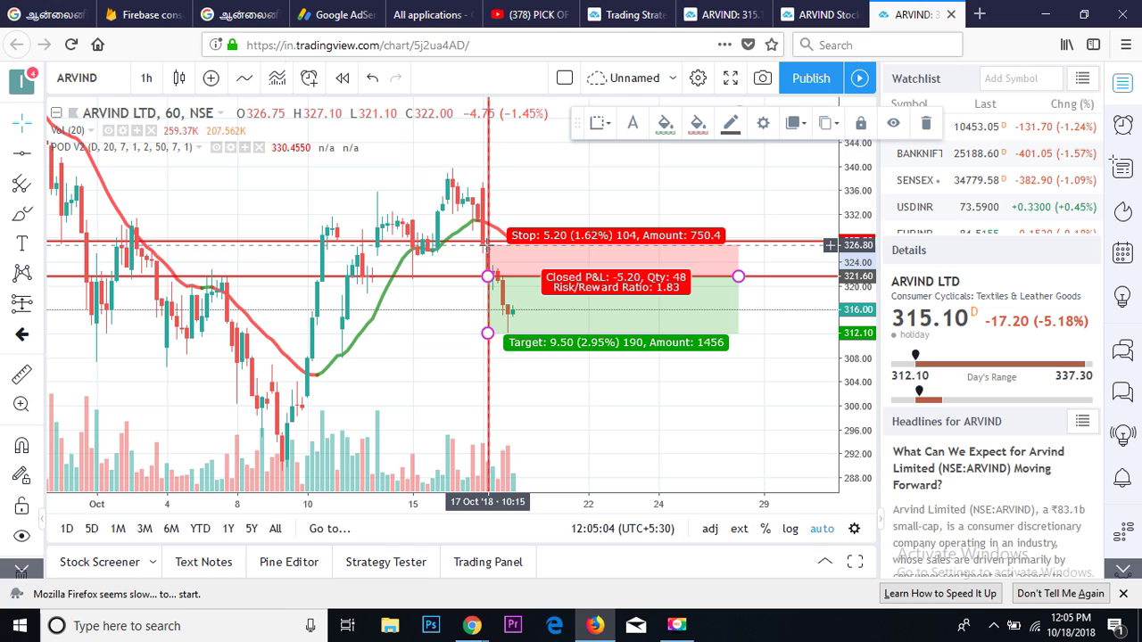
drag(488, 333, 487, 337)
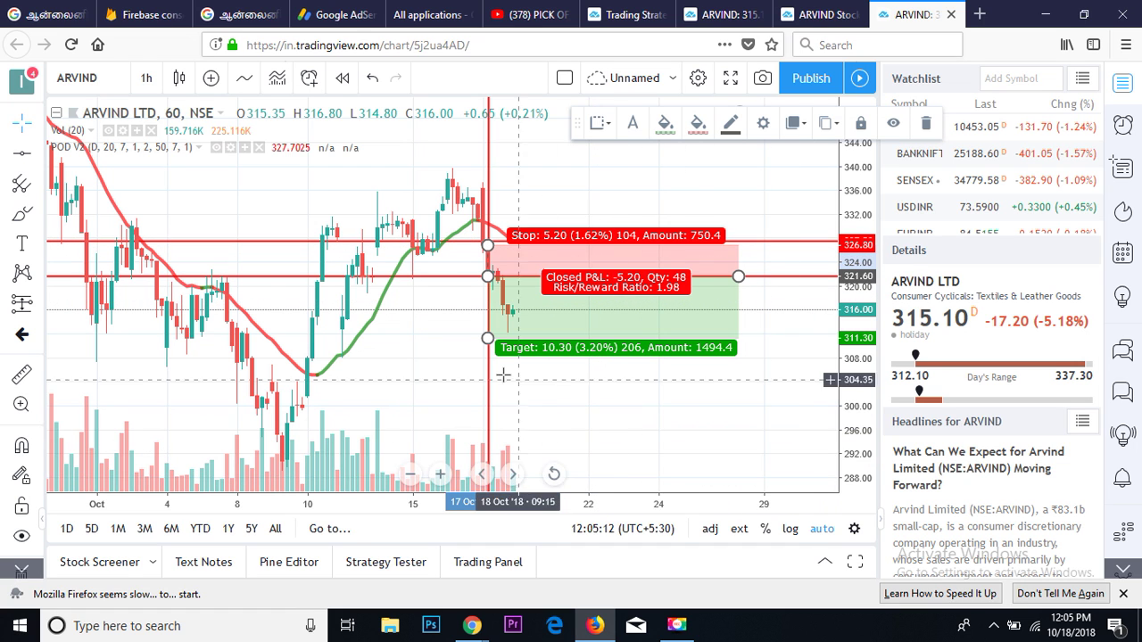
- Lower the Short Position's target to about 311.15
drag(489, 347, 487, 339)
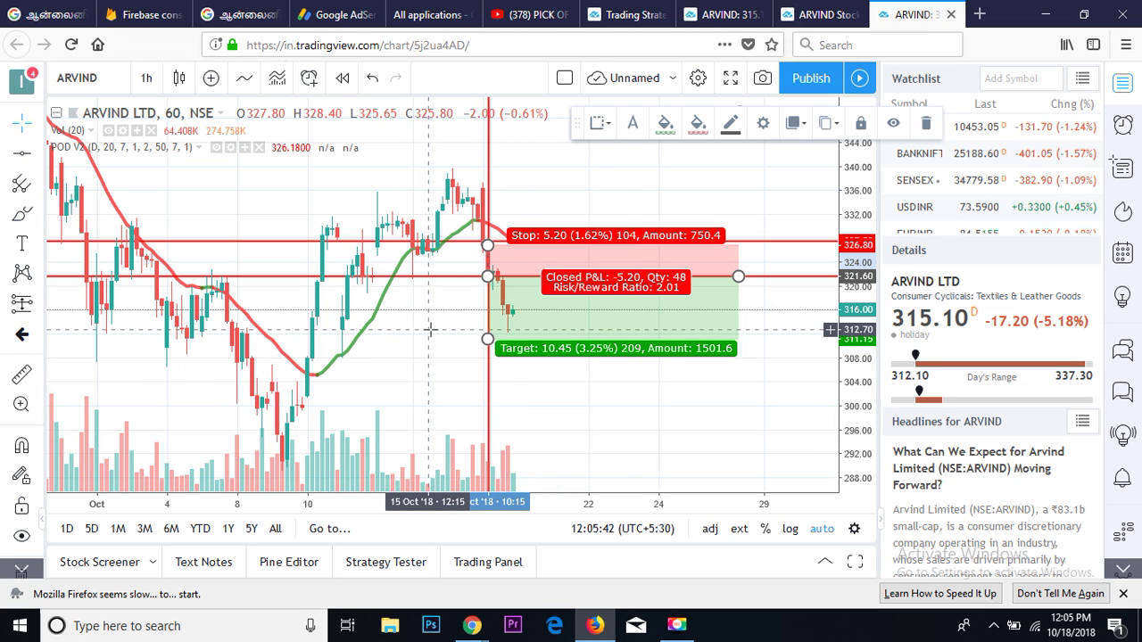
- Change the chart symbol to RELIANCE INDS on NSE and bring its late September to mid-October candles into view
click(117, 79)
text(RELI)
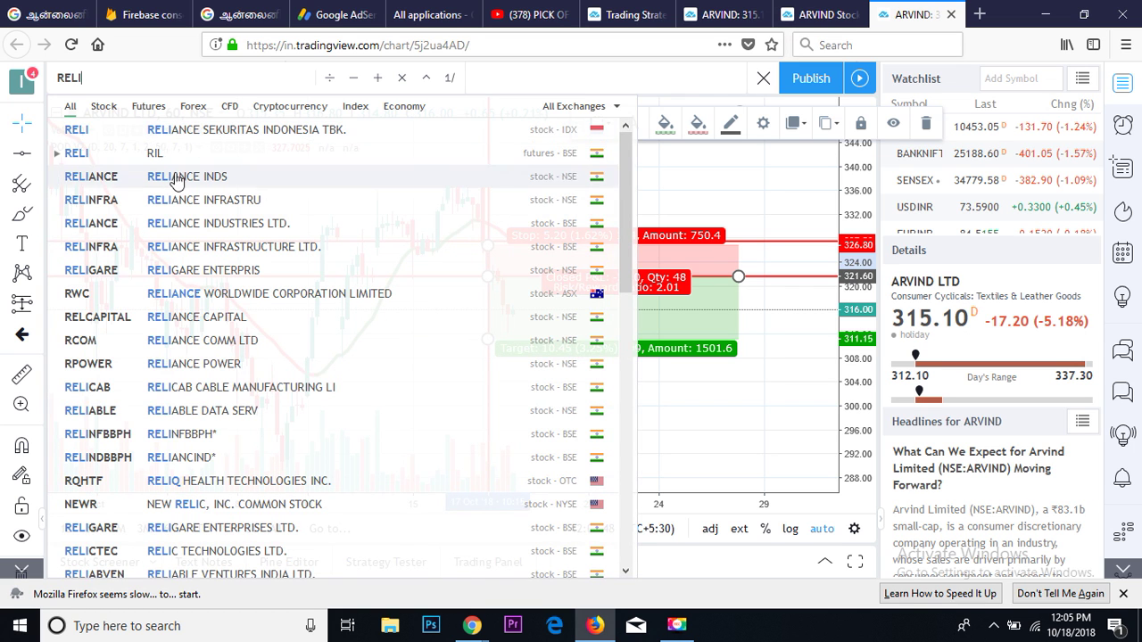
click(176, 174)
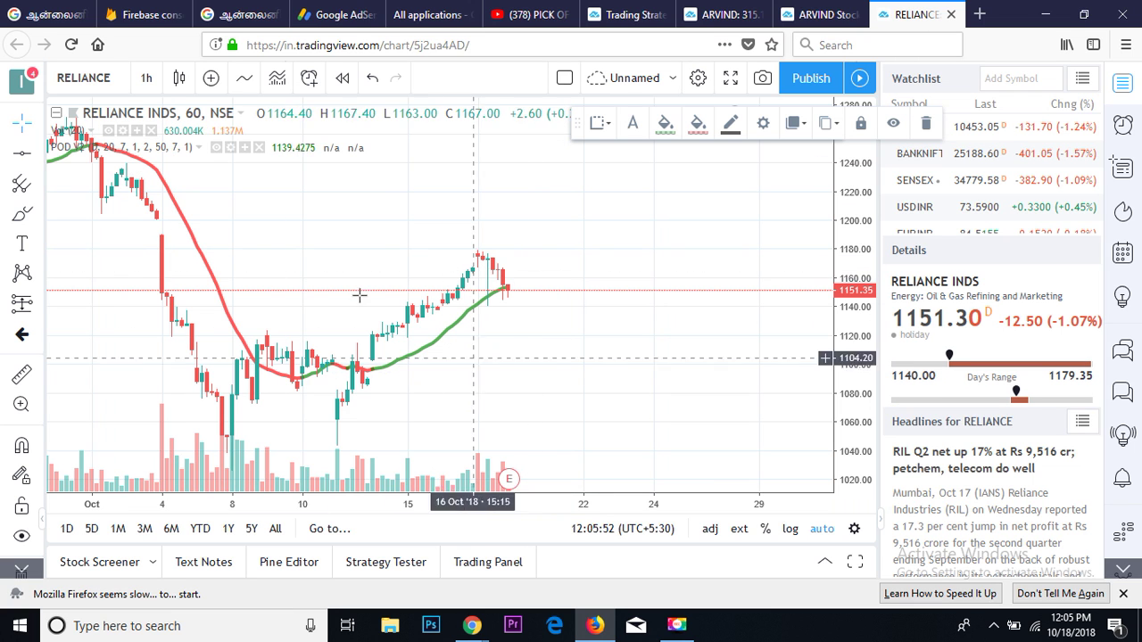
drag(378, 249, 519, 223)
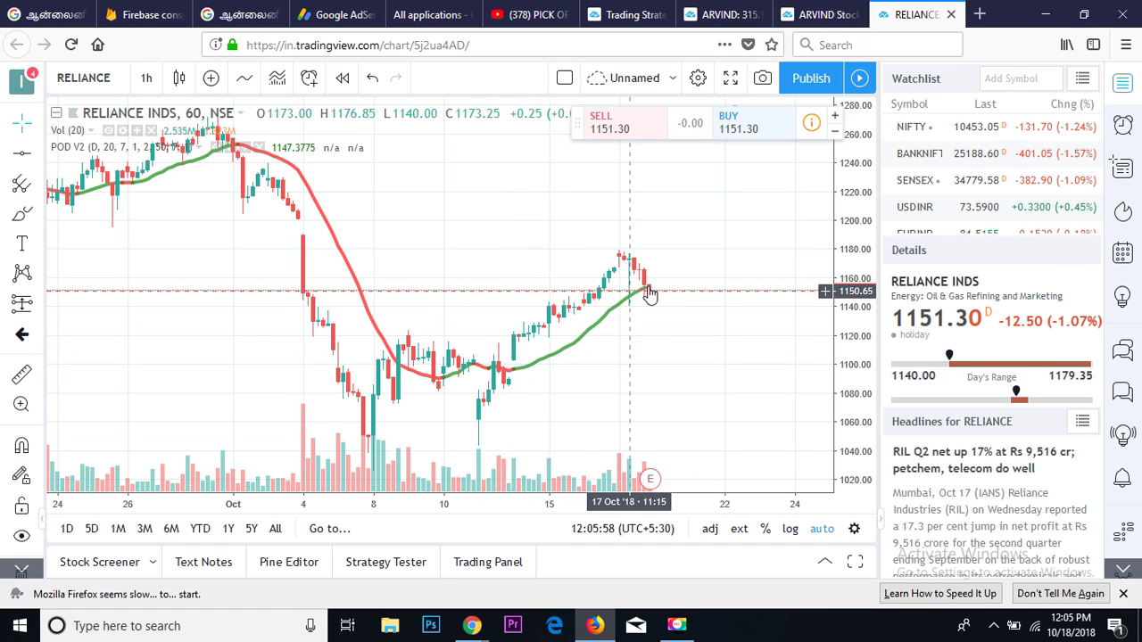
- Switch the RELIANCE chart to 45 minutes and on to 15 minutes, and examine the indicator at the latest candles
click(148, 80)
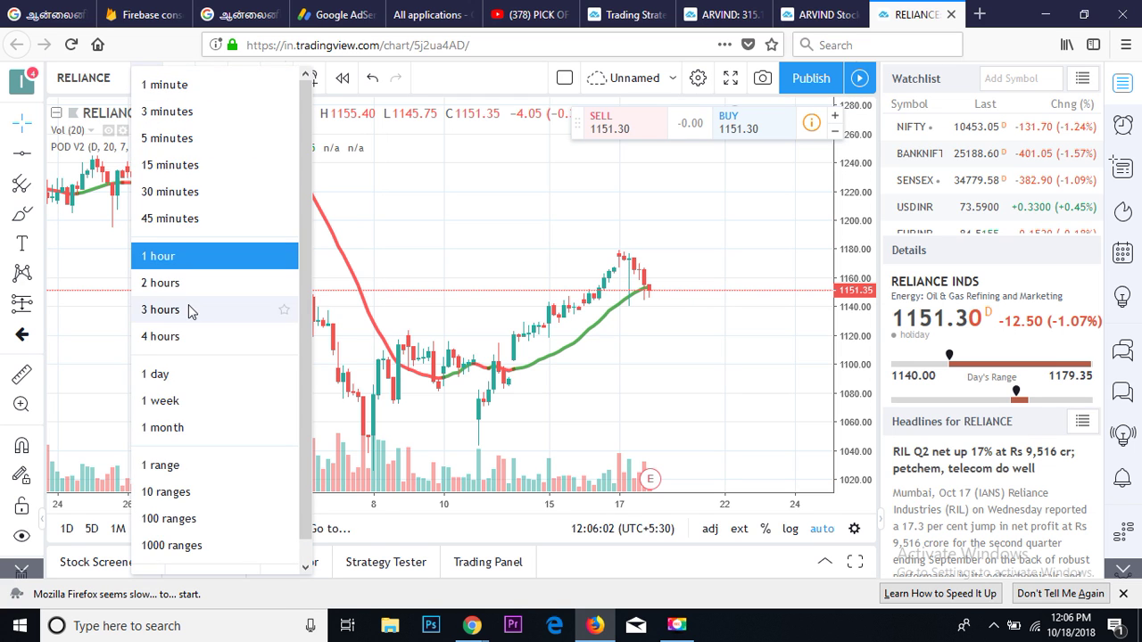
click(218, 220)
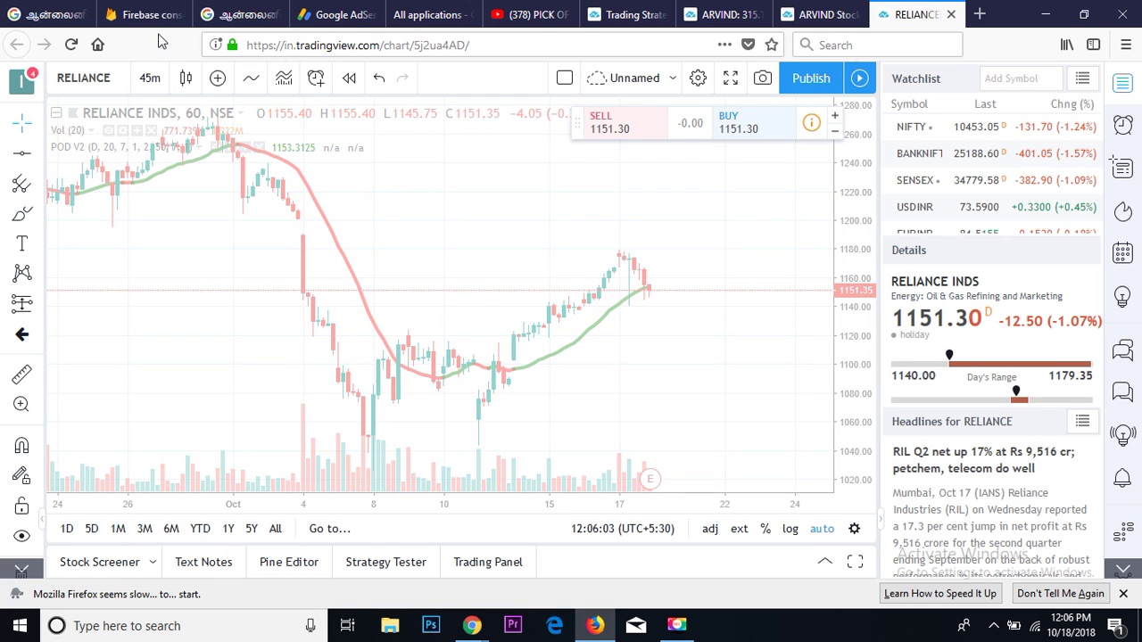
click(155, 82)
click(177, 166)
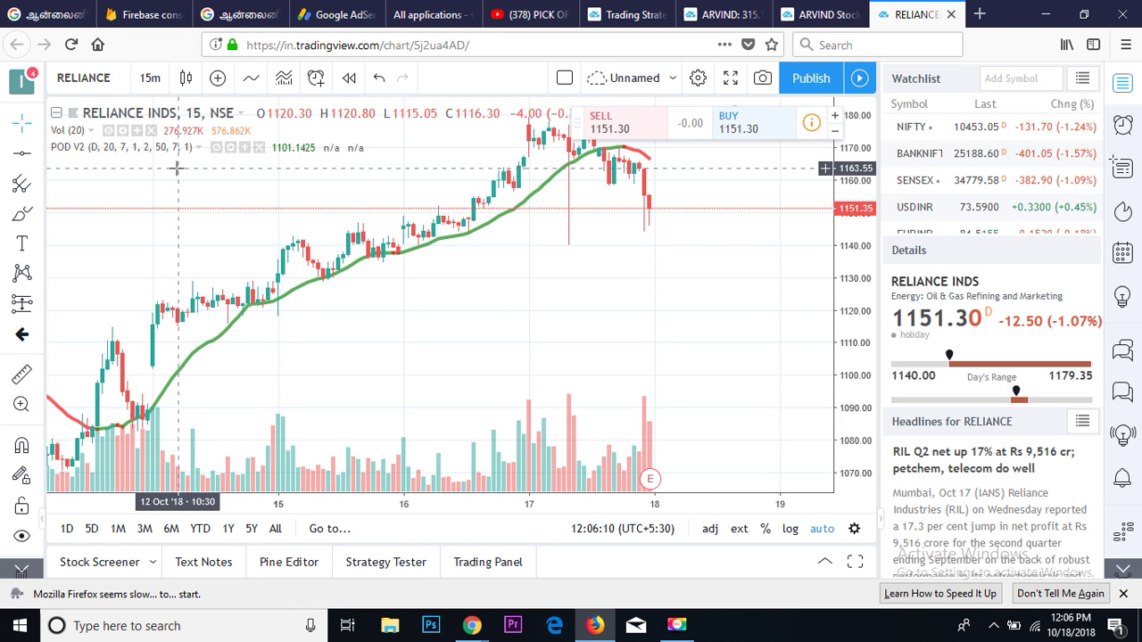
drag(660, 295, 521, 305)
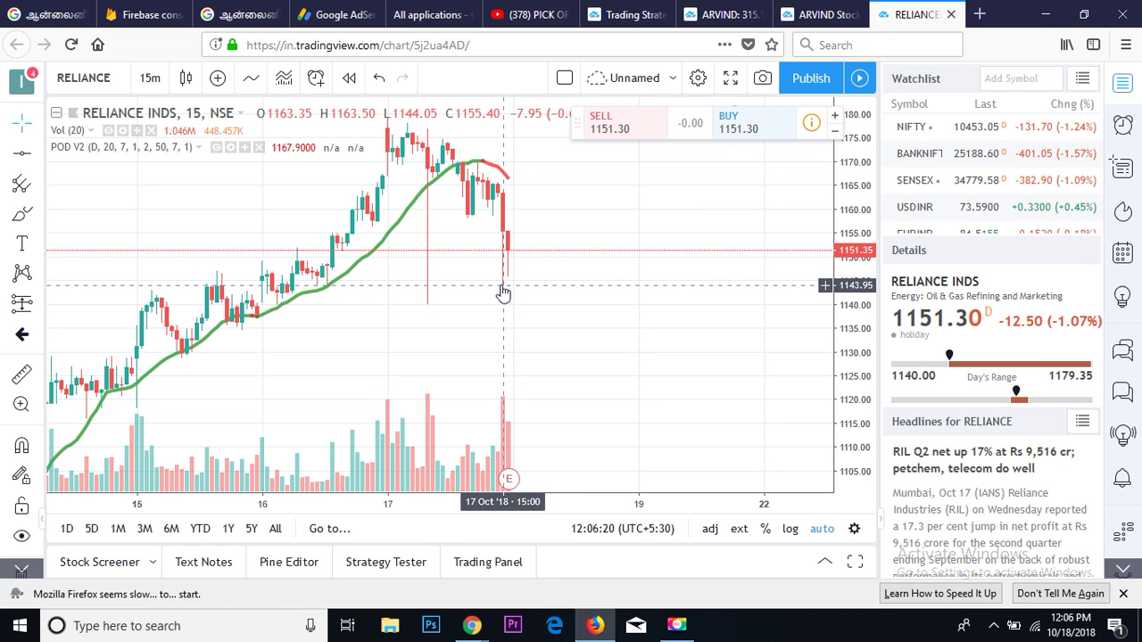
- Switch the RELIANCE chart to the 1 day interval and examine the indicator's trend from May to October
click(150, 77)
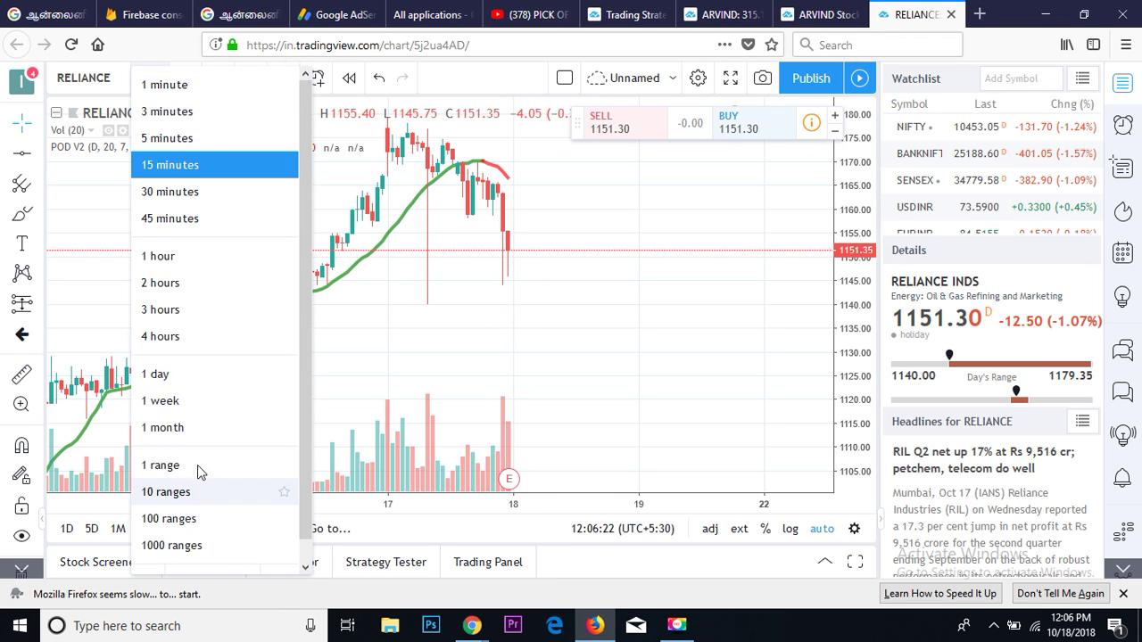
click(178, 375)
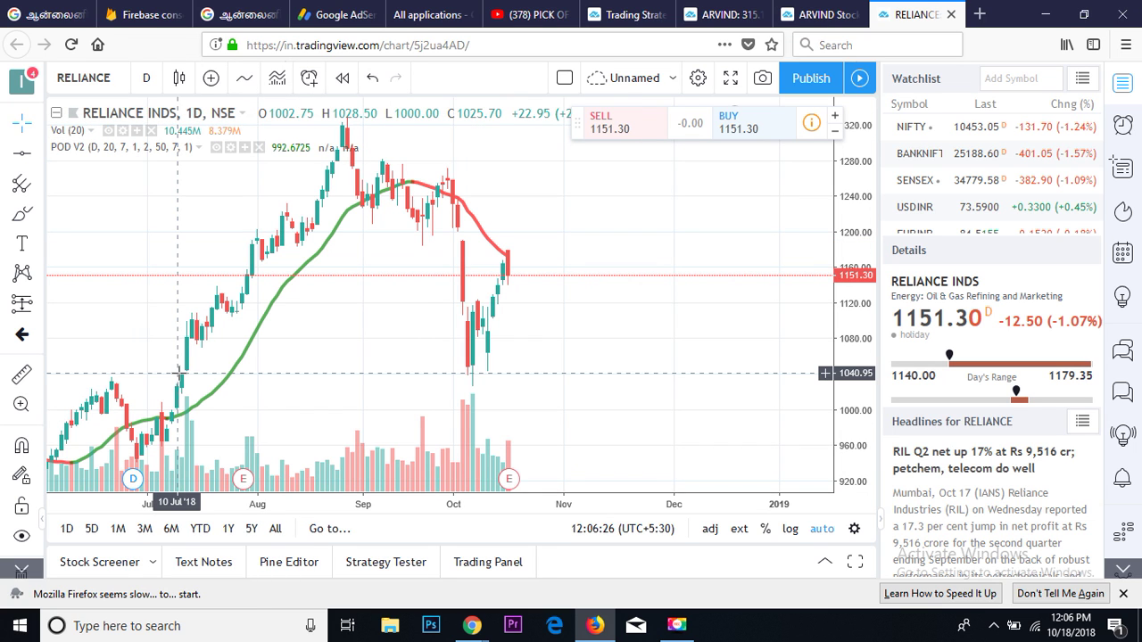
drag(435, 300, 537, 283)
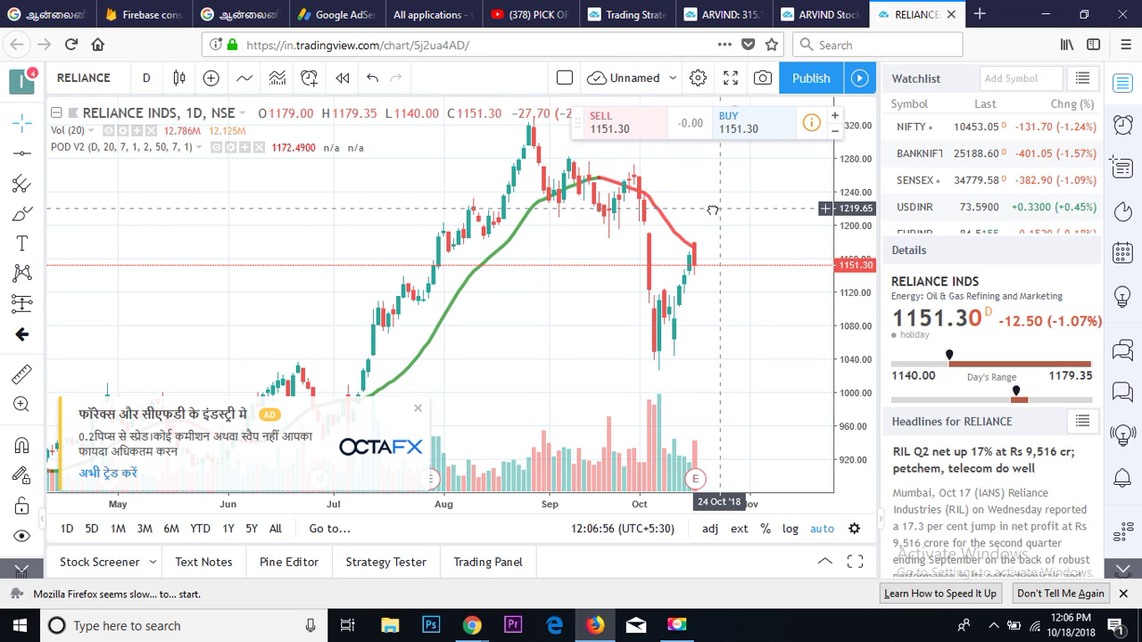
drag(713, 211, 680, 204)
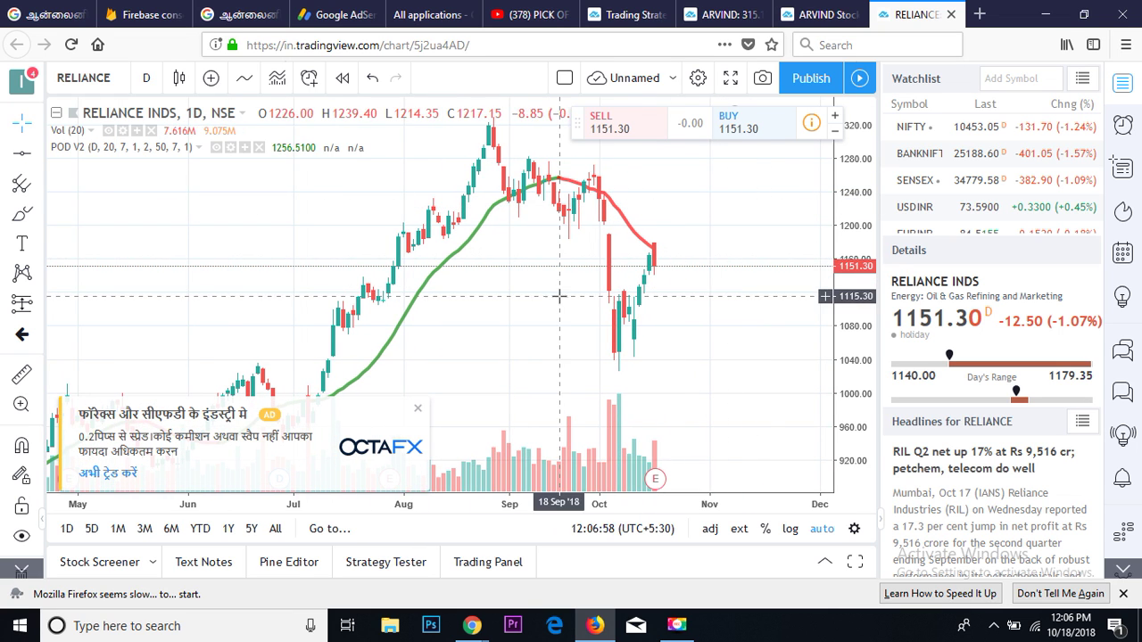
drag(505, 285, 459, 284)
- Switch the RELIANCE chart to the 30 minutes interval and examine the indicator from 8 to 17 October
click(147, 78)
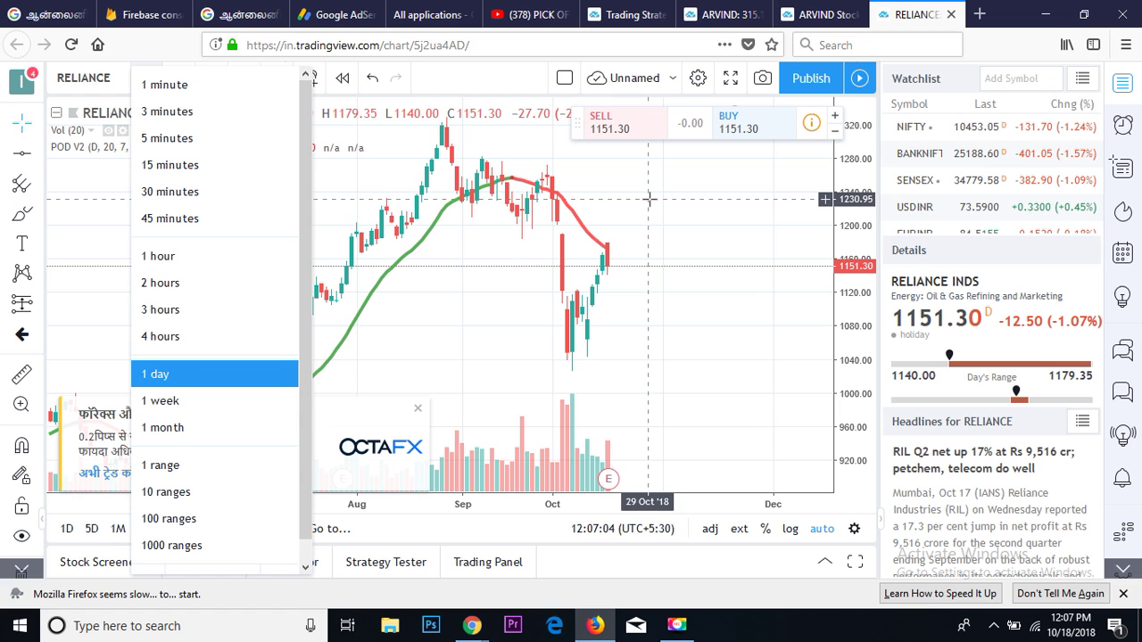
click(214, 192)
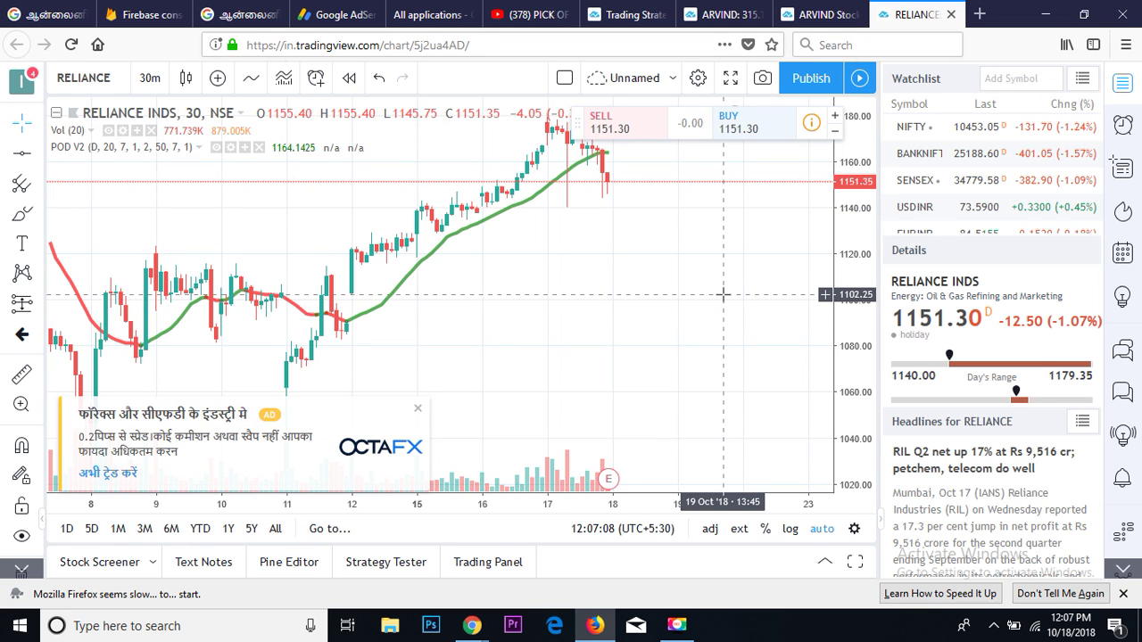
drag(723, 295, 624, 301)
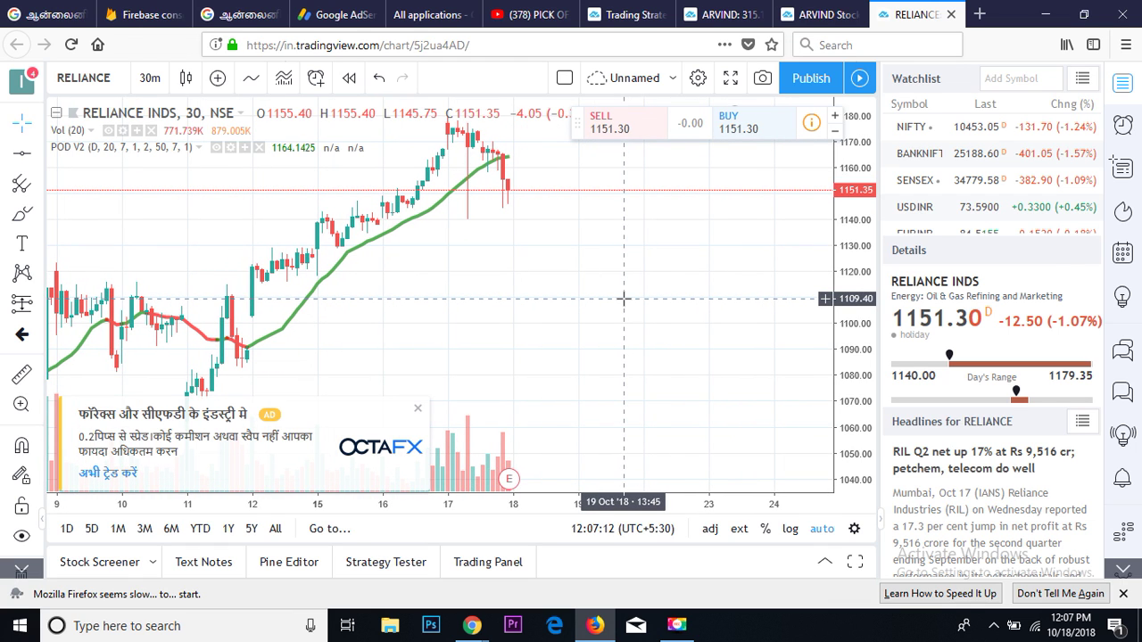
drag(477, 288, 548, 289)
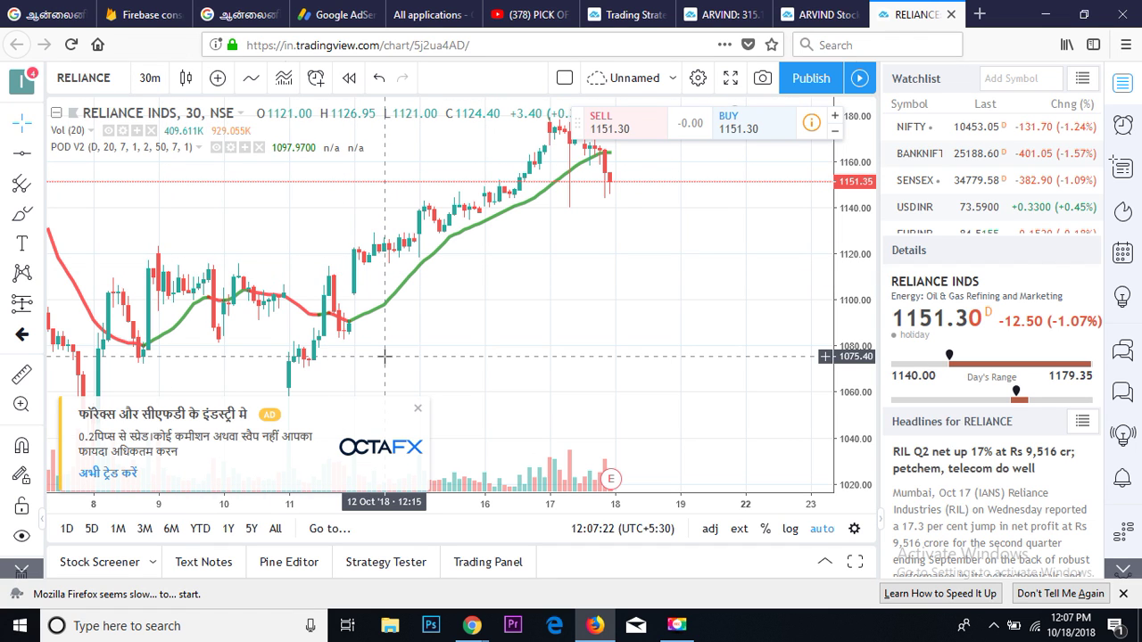
drag(604, 289, 535, 318)
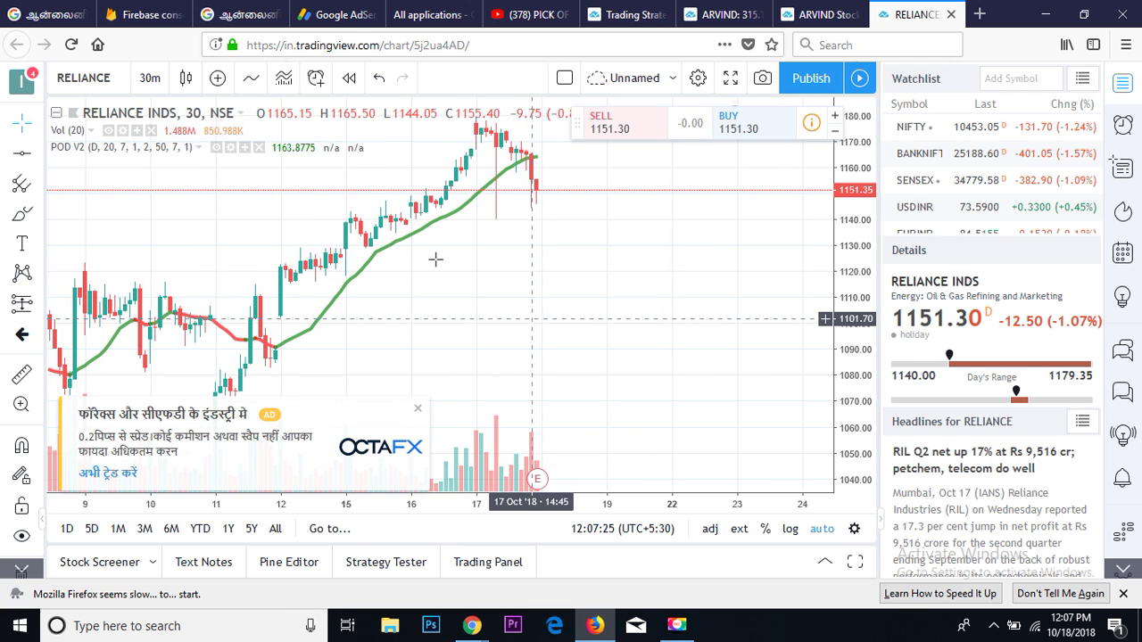
- Return the RELIANCE chart to the 1 hour interval and review the indicator from 19 September onward
click(146, 87)
click(186, 259)
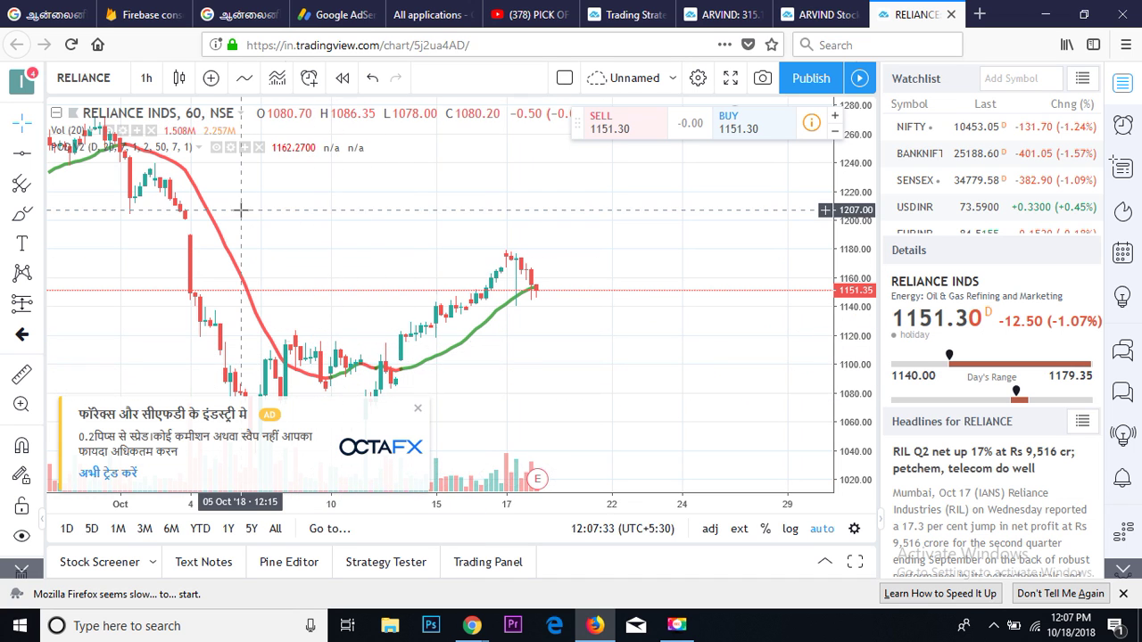
drag(243, 210, 443, 214)
- Change the chart symbol to the NIFTY 50 index on NSE
click(100, 77)
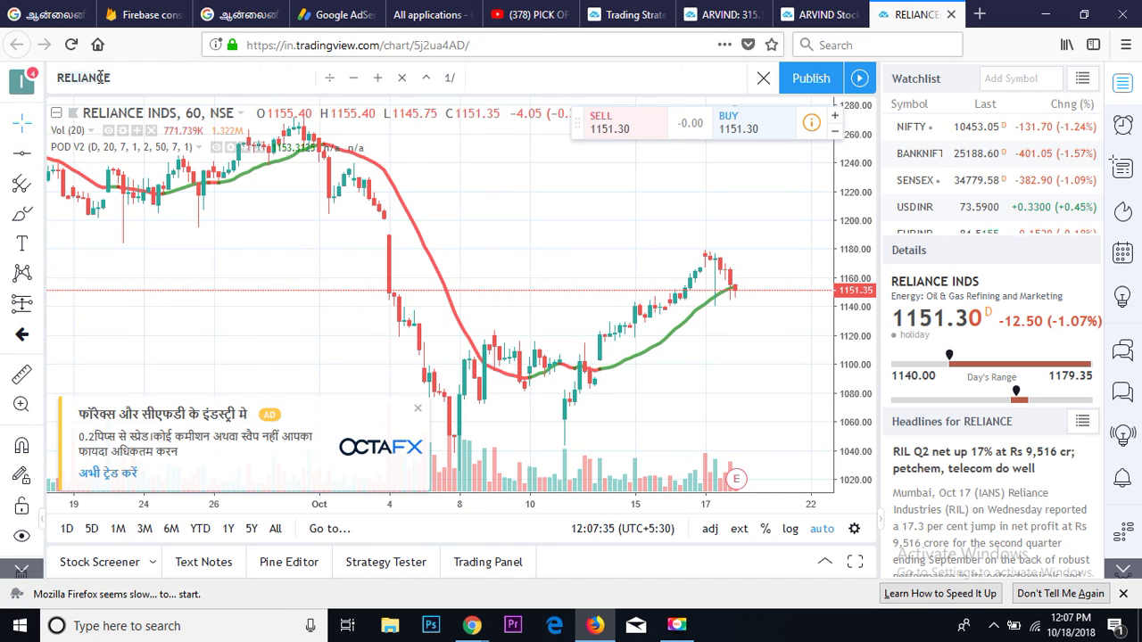
text(NIFTY)
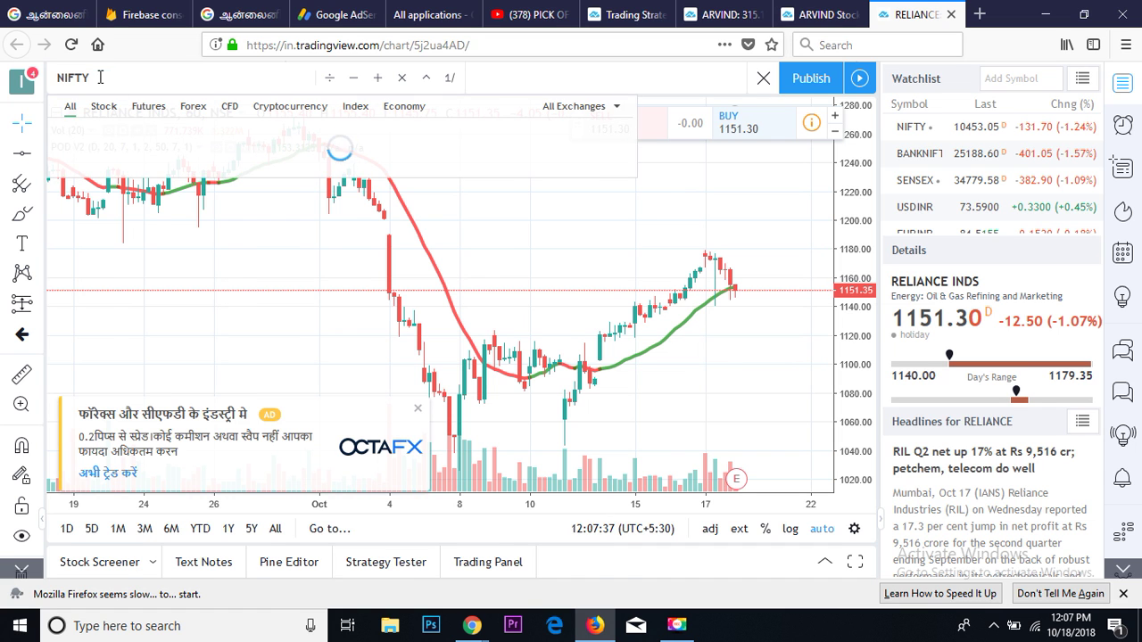
click(150, 136)
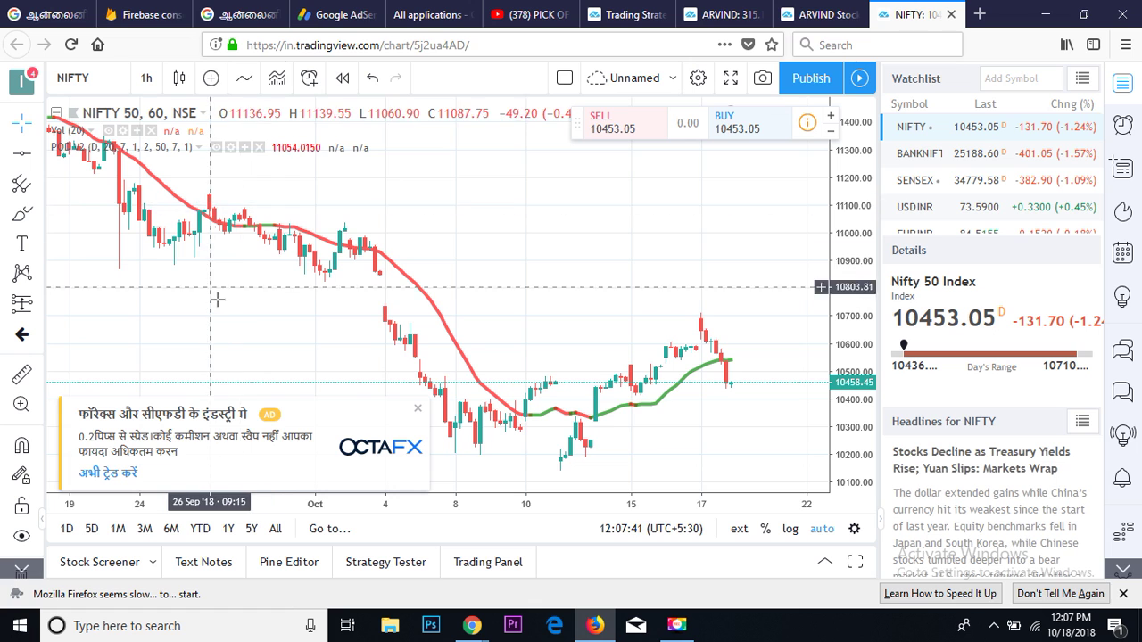
drag(224, 306, 242, 306)
- Switch the NIFTY chart to the 1 day interval and examine the indicator line from June to October
click(148, 79)
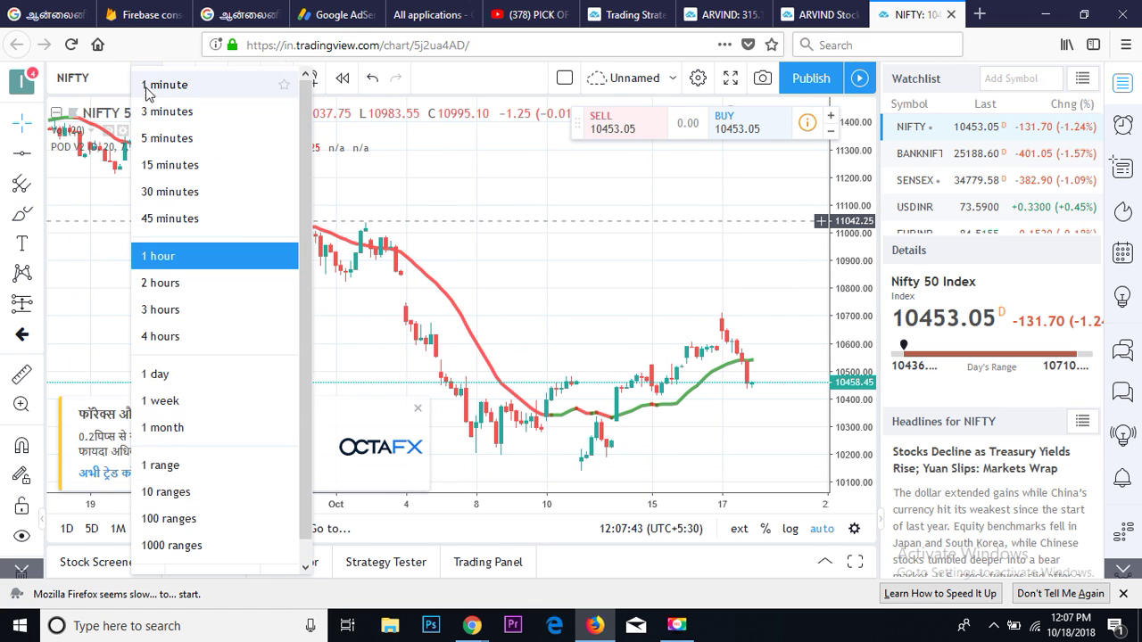
click(298, 367)
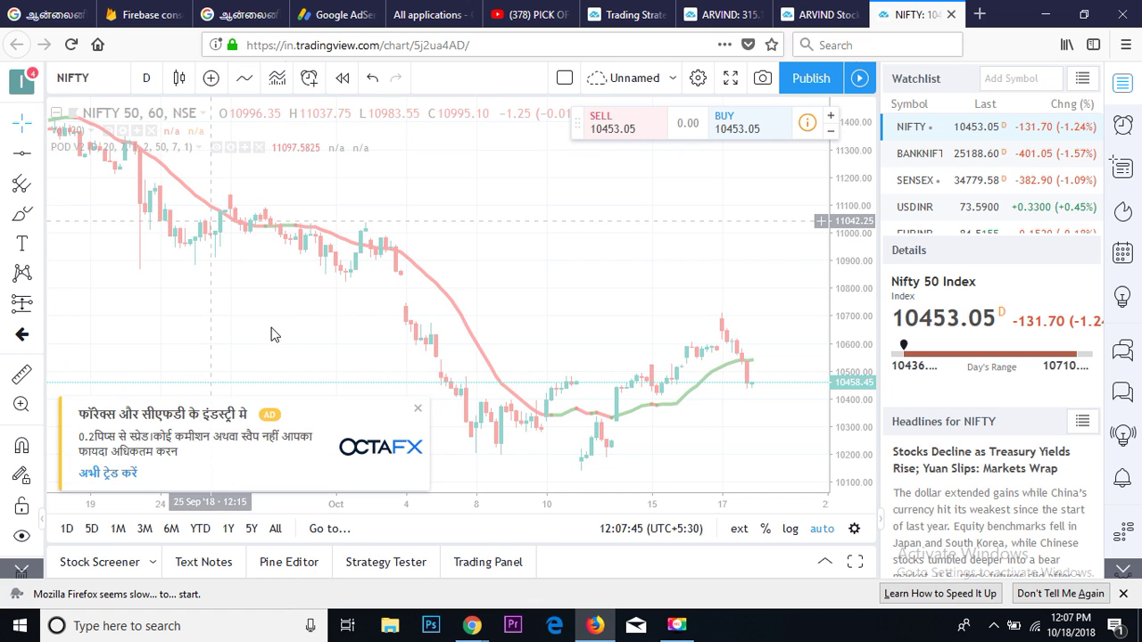
drag(612, 331, 462, 330)
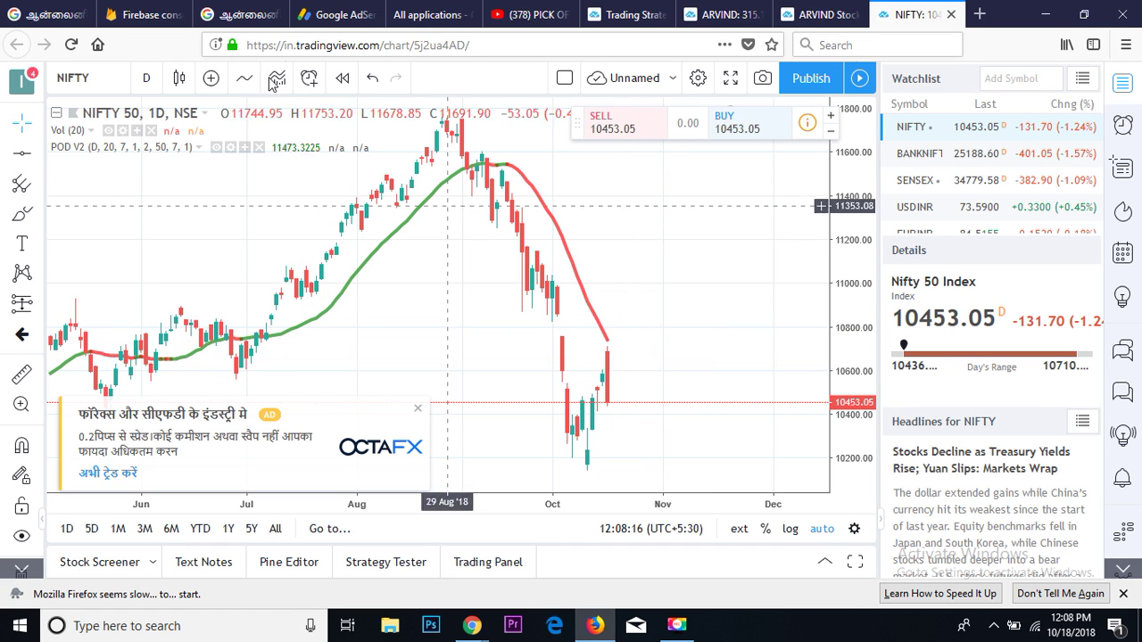
- Compare the indicator on the NIFTY chart at the 4 hours and 3 hours intervals
click(148, 78)
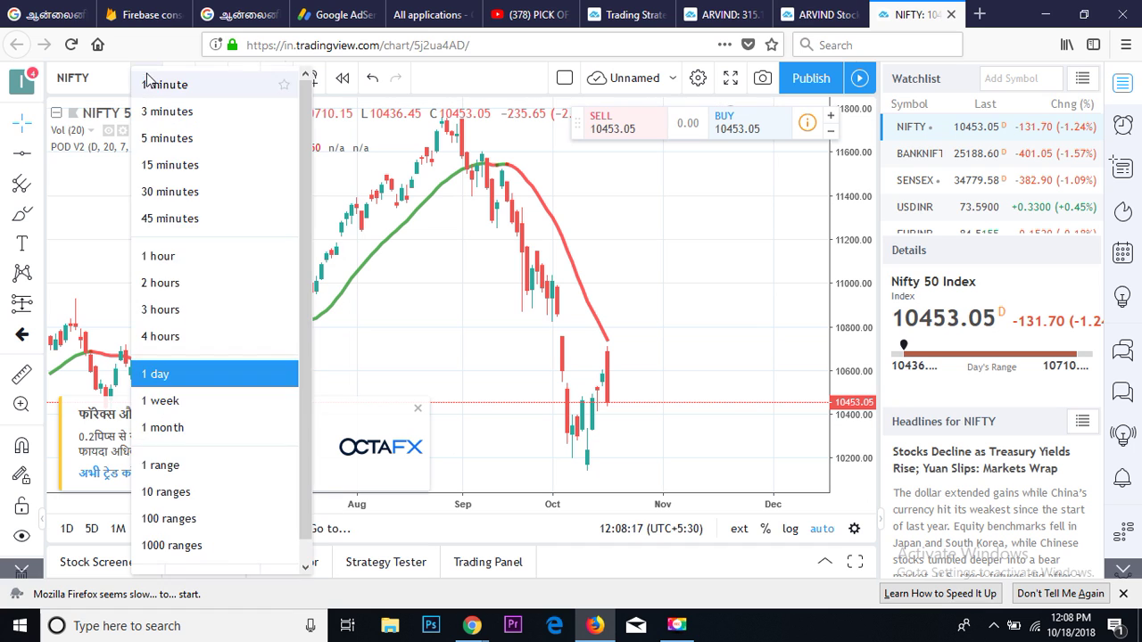
click(161, 336)
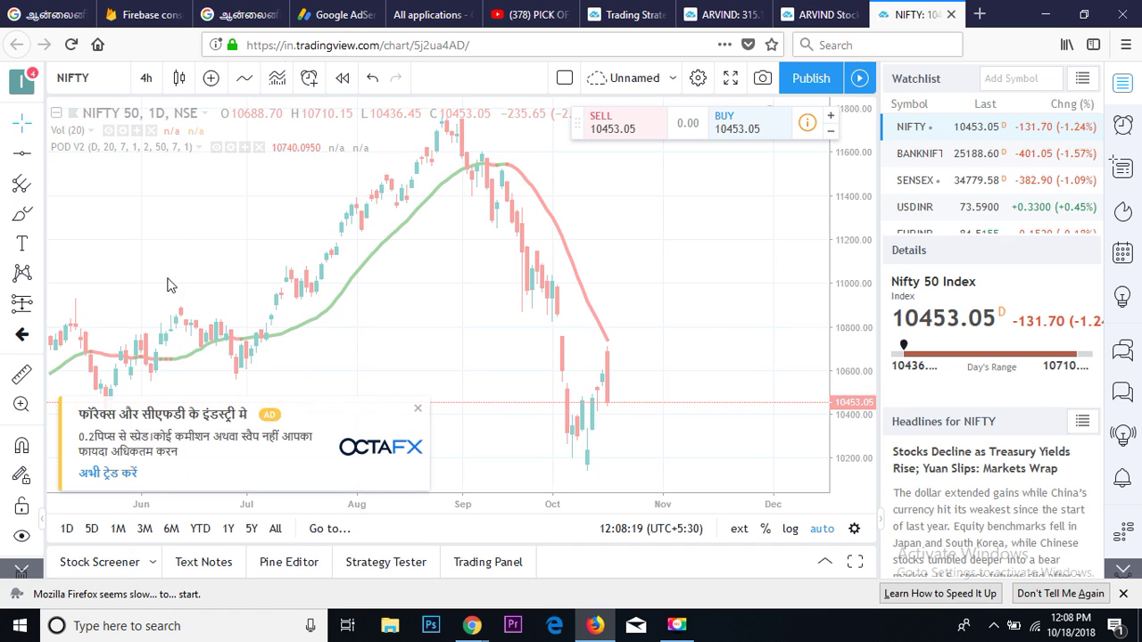
click(147, 78)
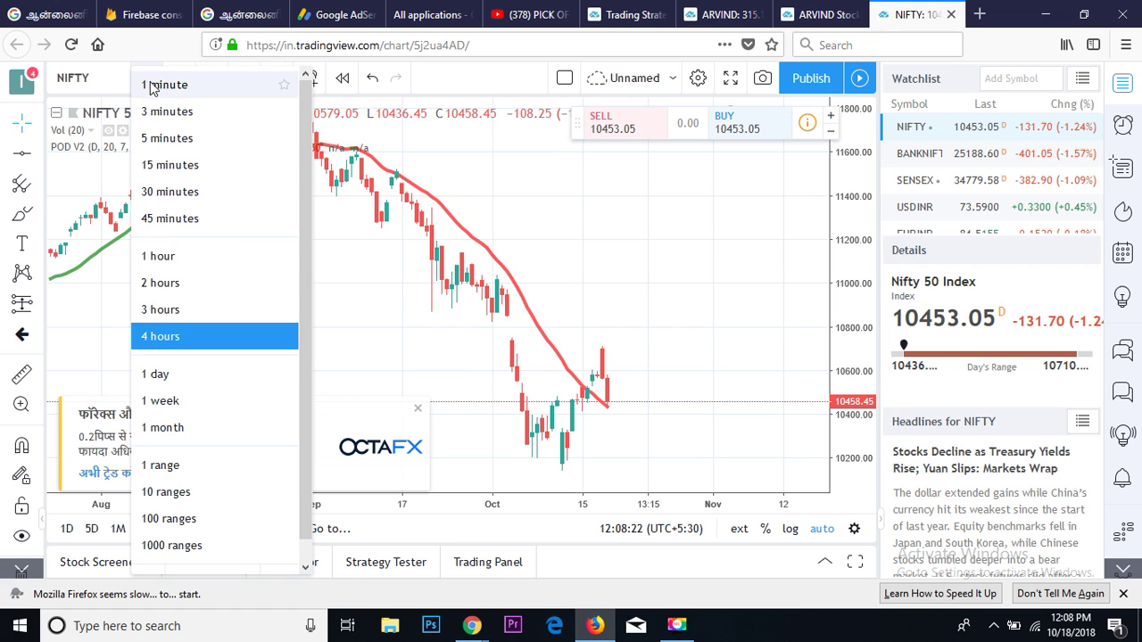
click(188, 309)
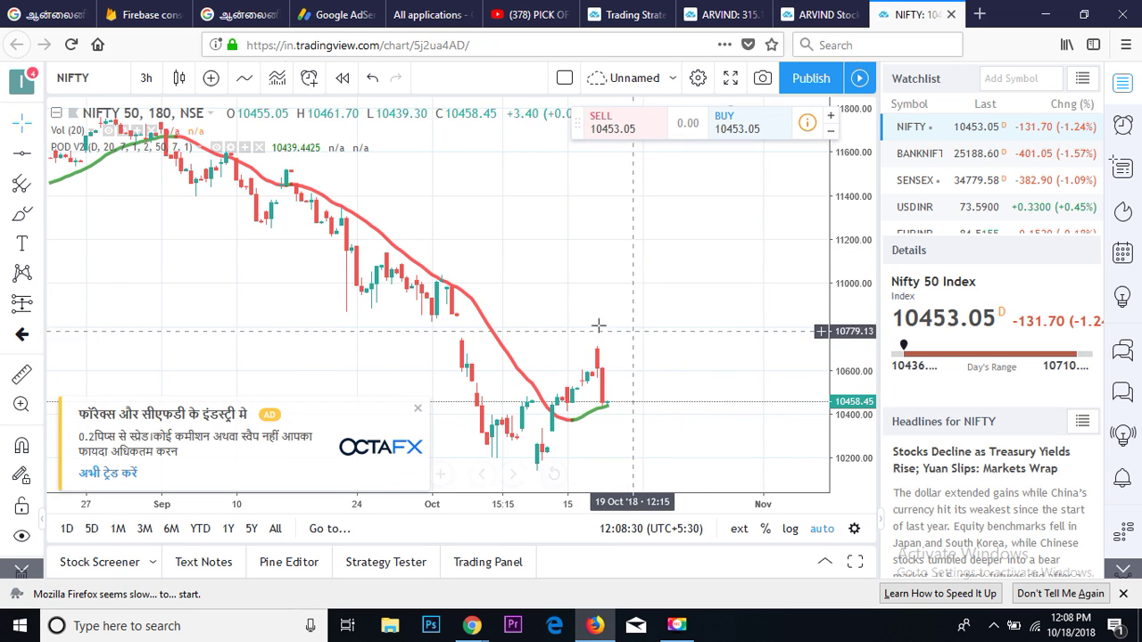
- Set the NIFTY chart back to the 1 hour interval and review the September and October candles
click(143, 78)
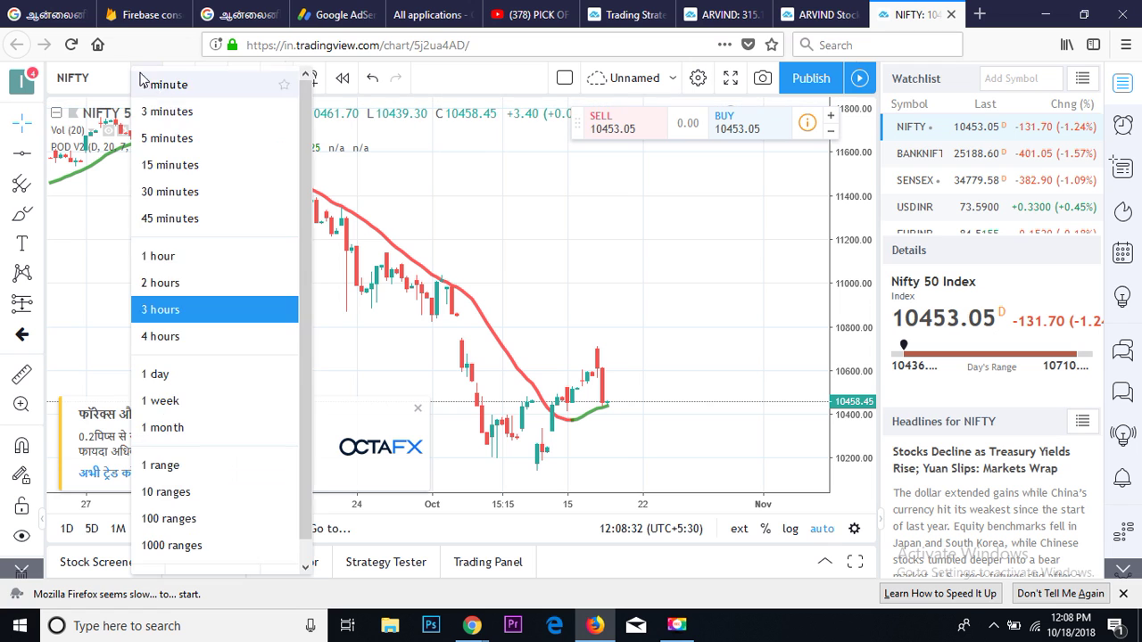
click(179, 258)
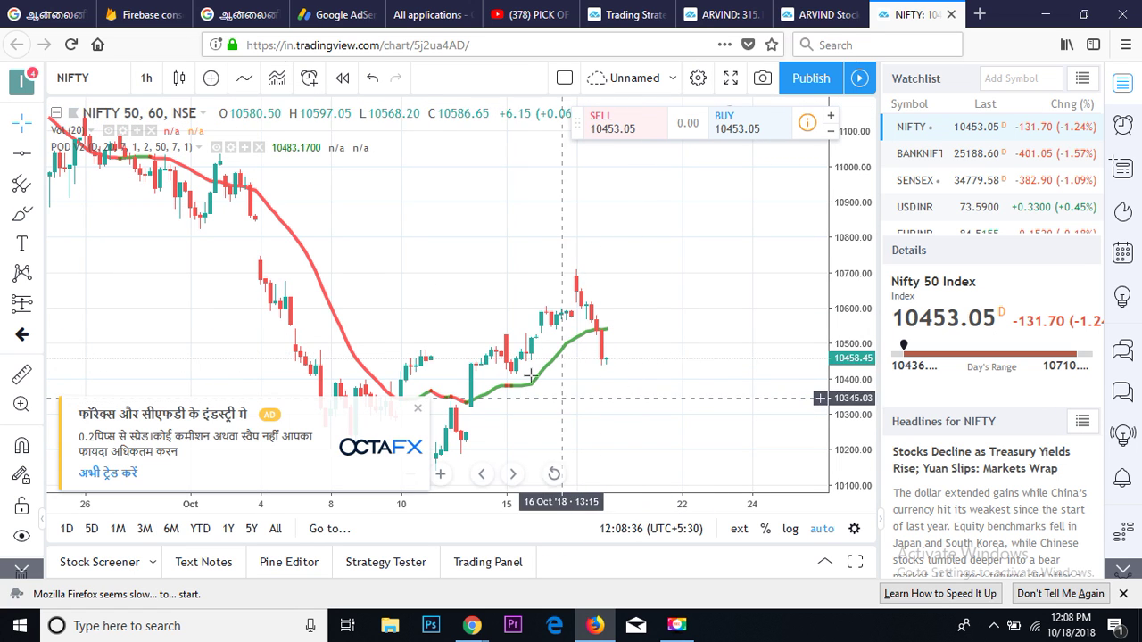
drag(375, 230, 518, 232)
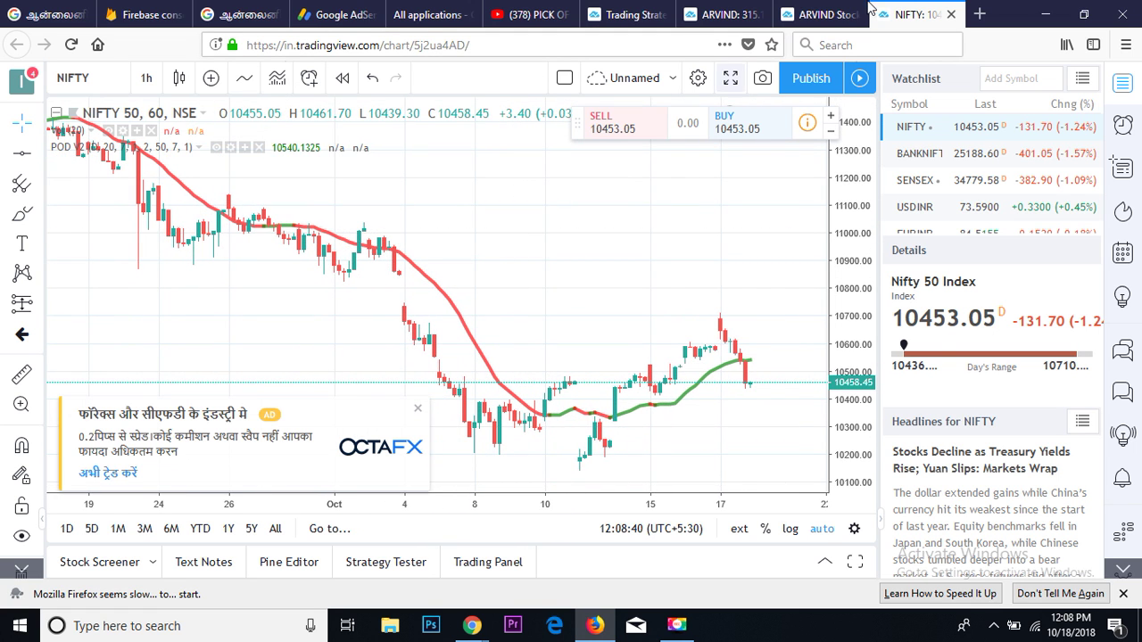
- Look through the open ARVIND overview and Scripts pages, dismiss the chart layout reload prompt, and return to the daily ARVIND chart
click(819, 14)
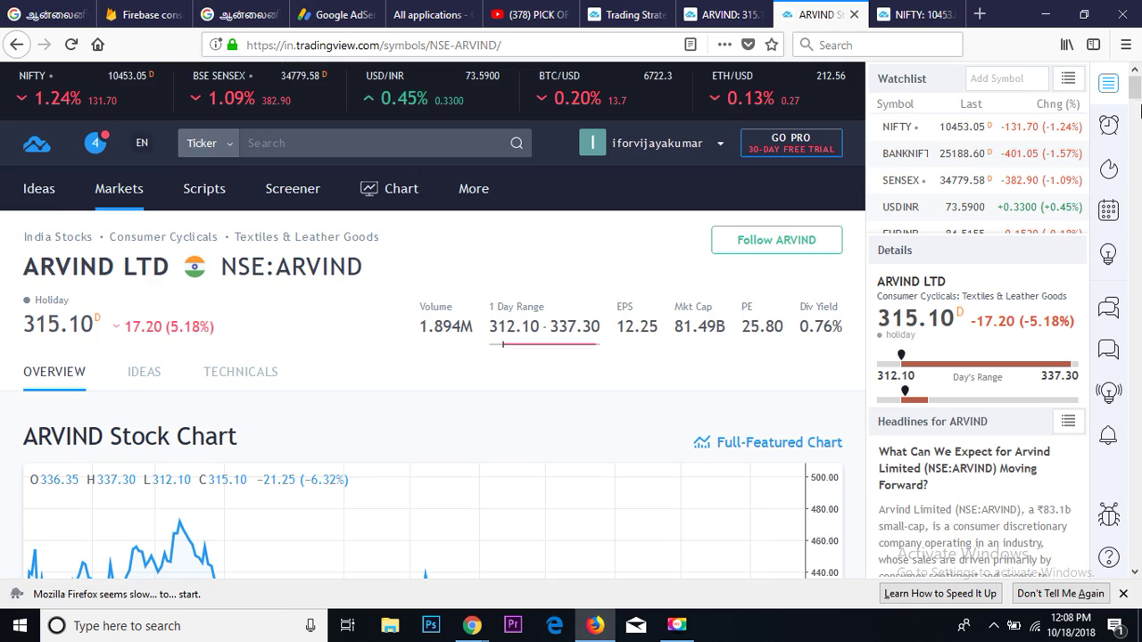
scroll(1138, 105, down, 15)
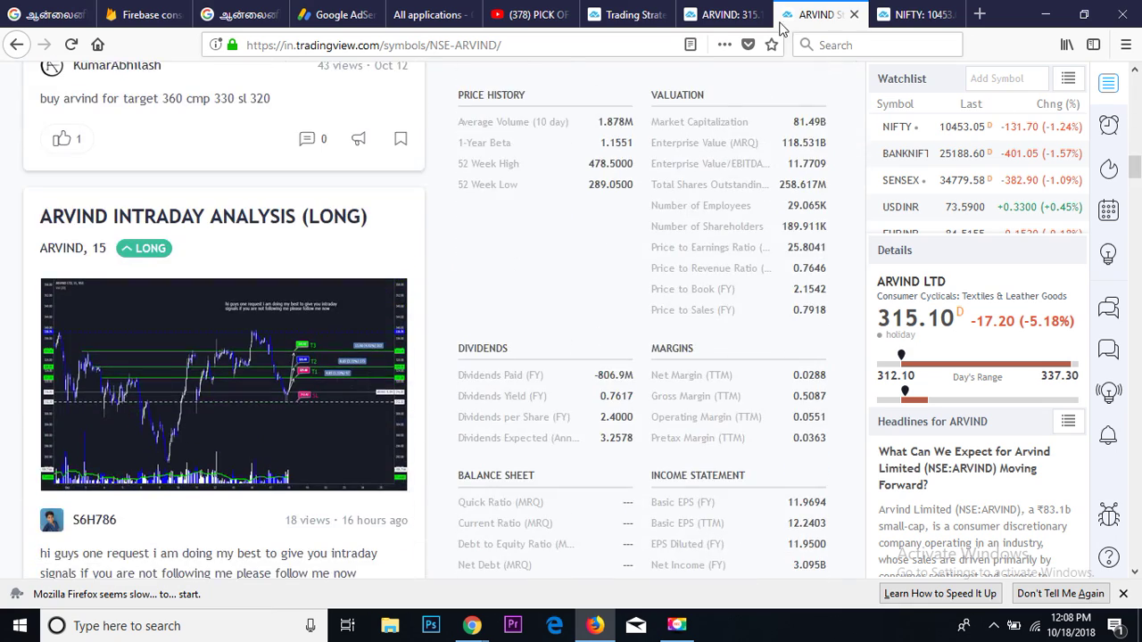
click(714, 12)
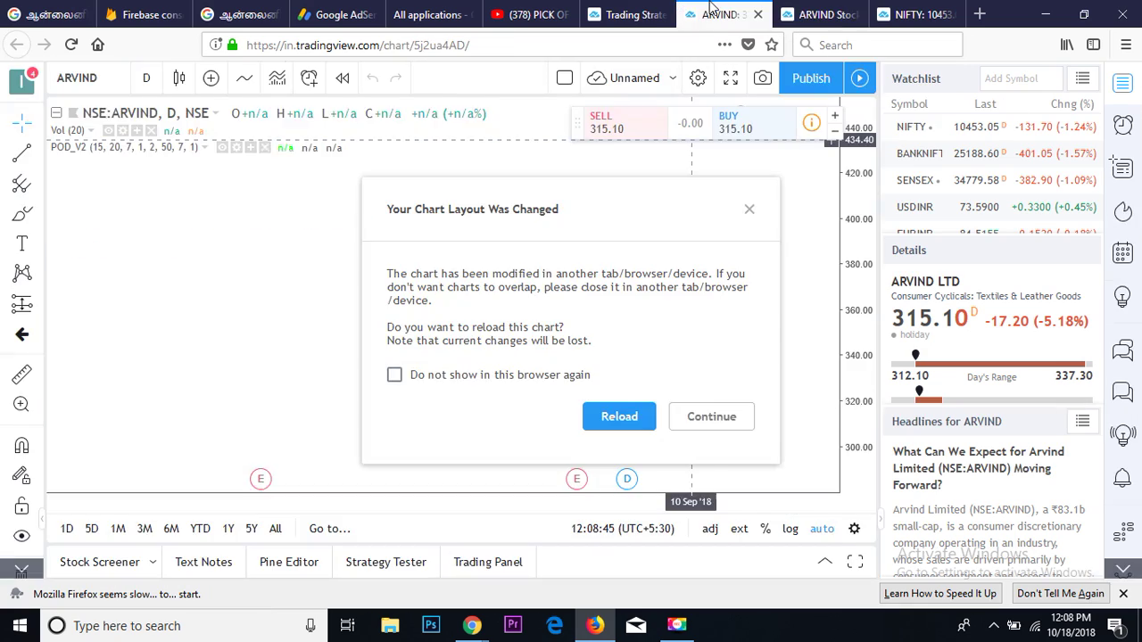
click(750, 211)
click(630, 11)
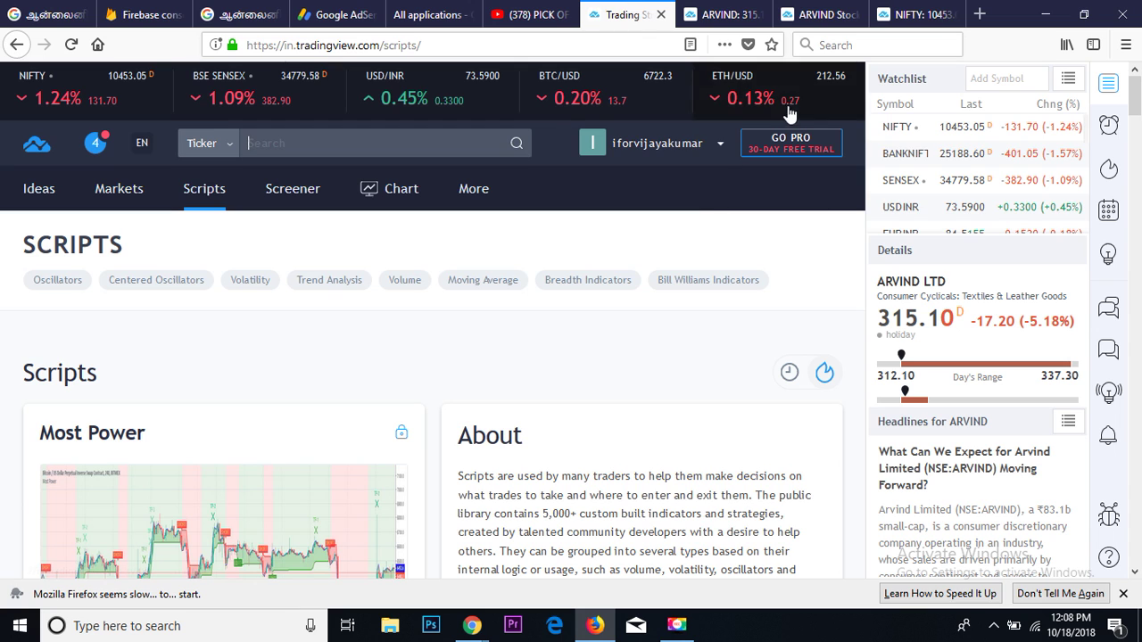
click(719, 13)
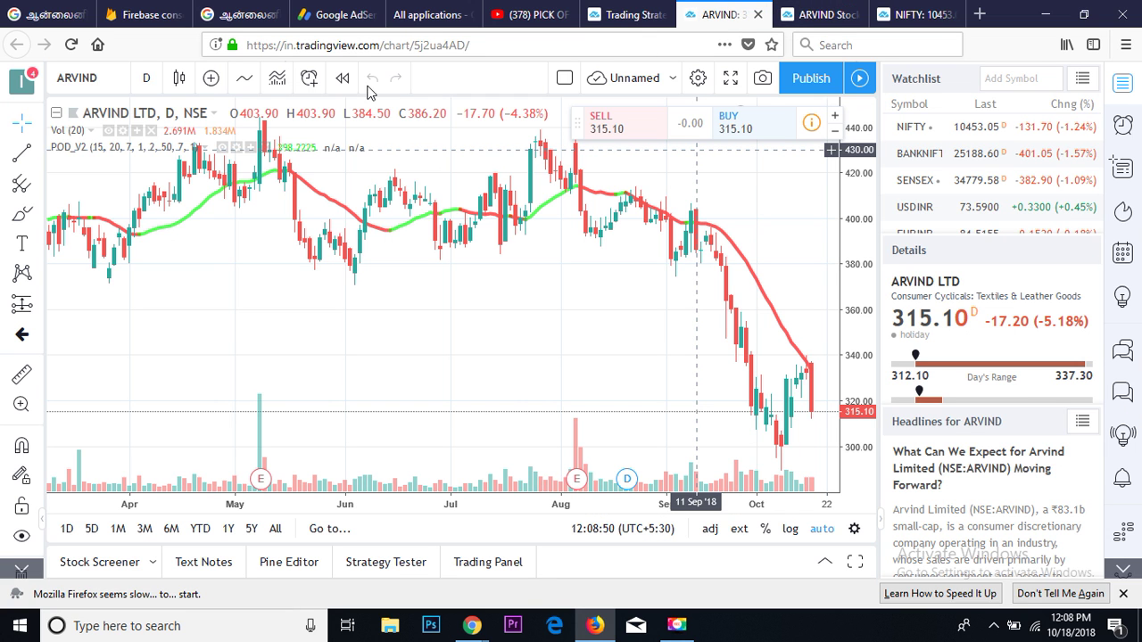
- Show the POD TEST script among the favorite indicators and close the list without adding it
click(244, 78)
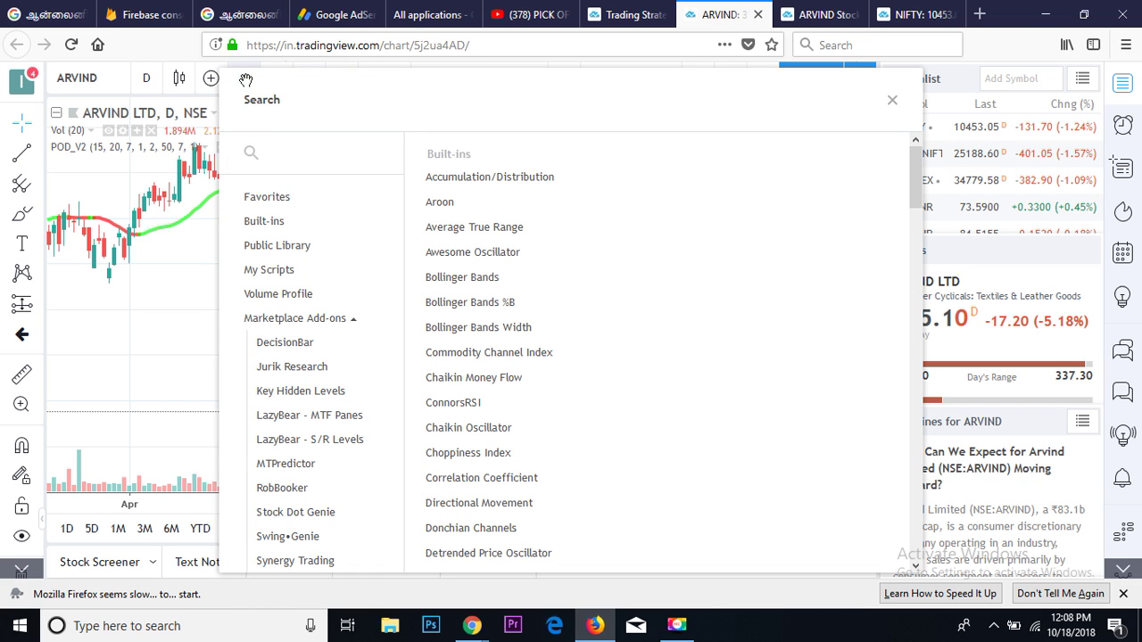
click(276, 204)
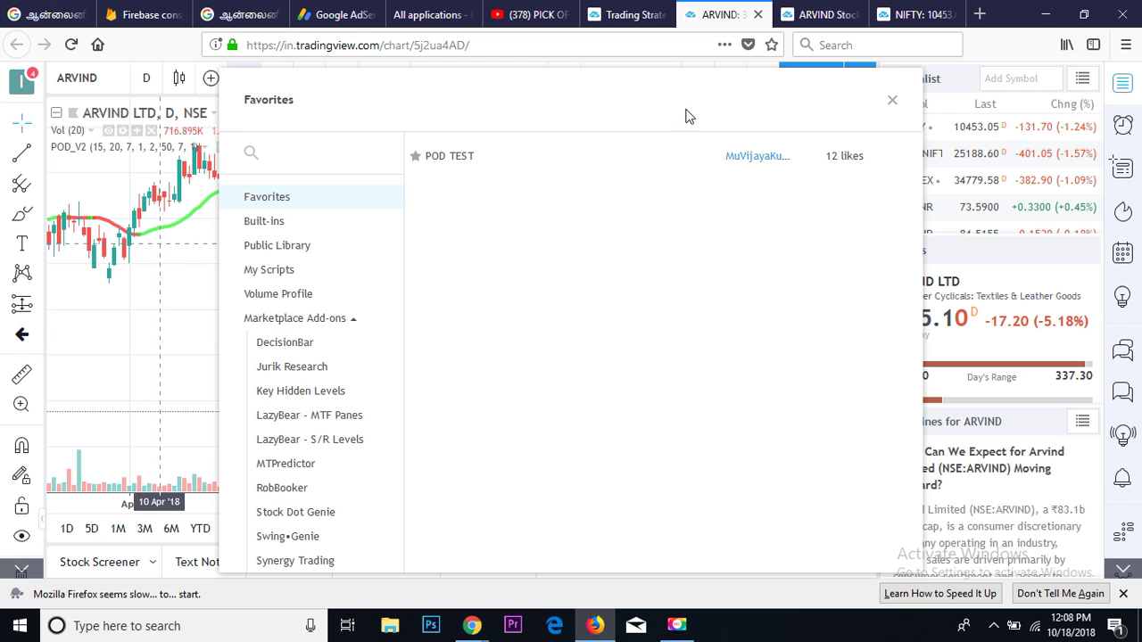
click(892, 100)
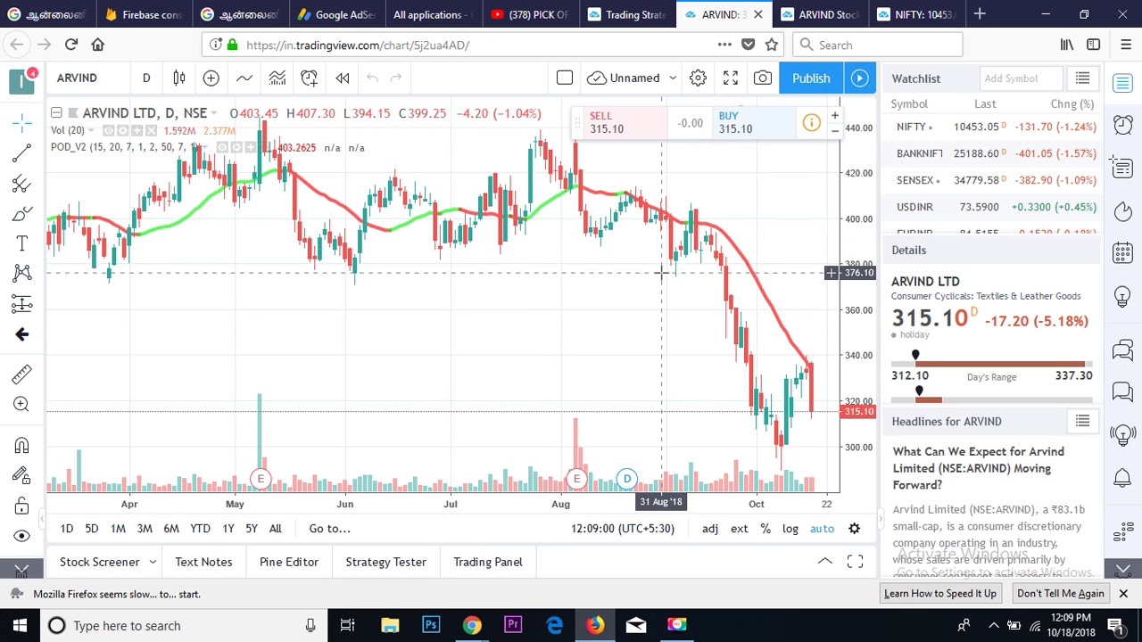